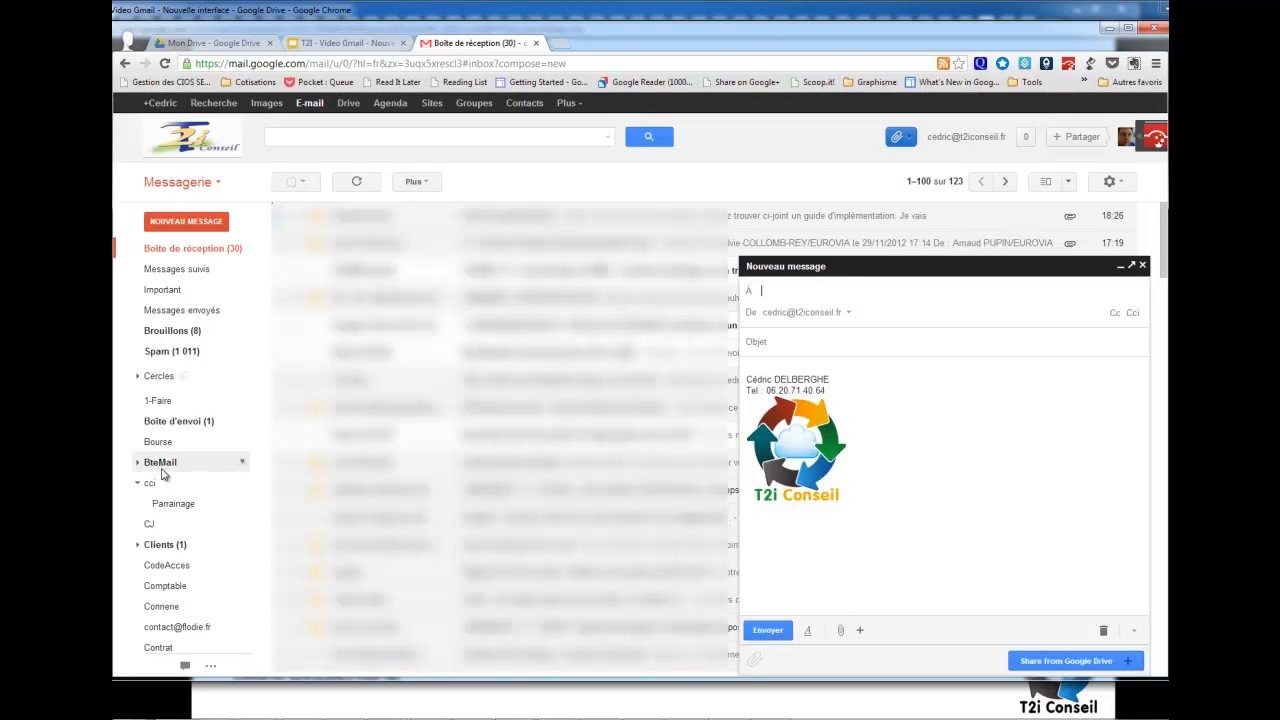
Open the Microsoft France newsletter from the News label.
scroll(213, 491, "down", 4)
scroll(213, 491, "down", 4)
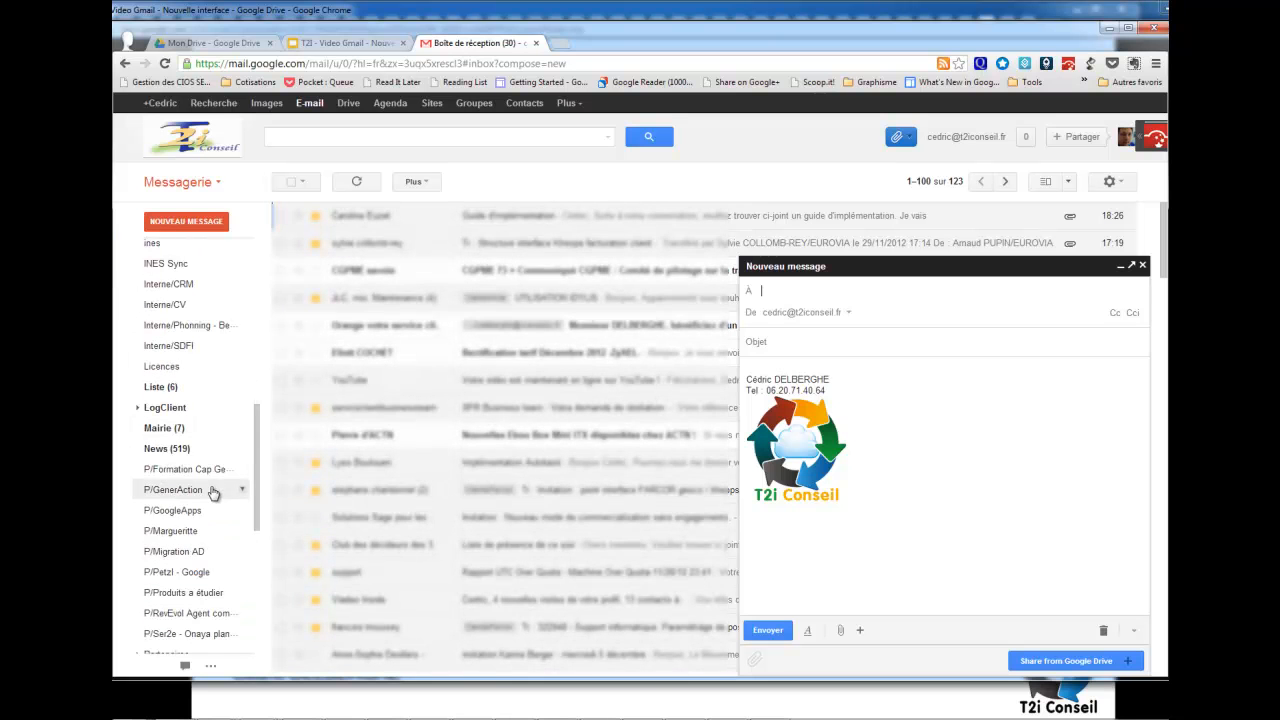
left_click(200, 450)
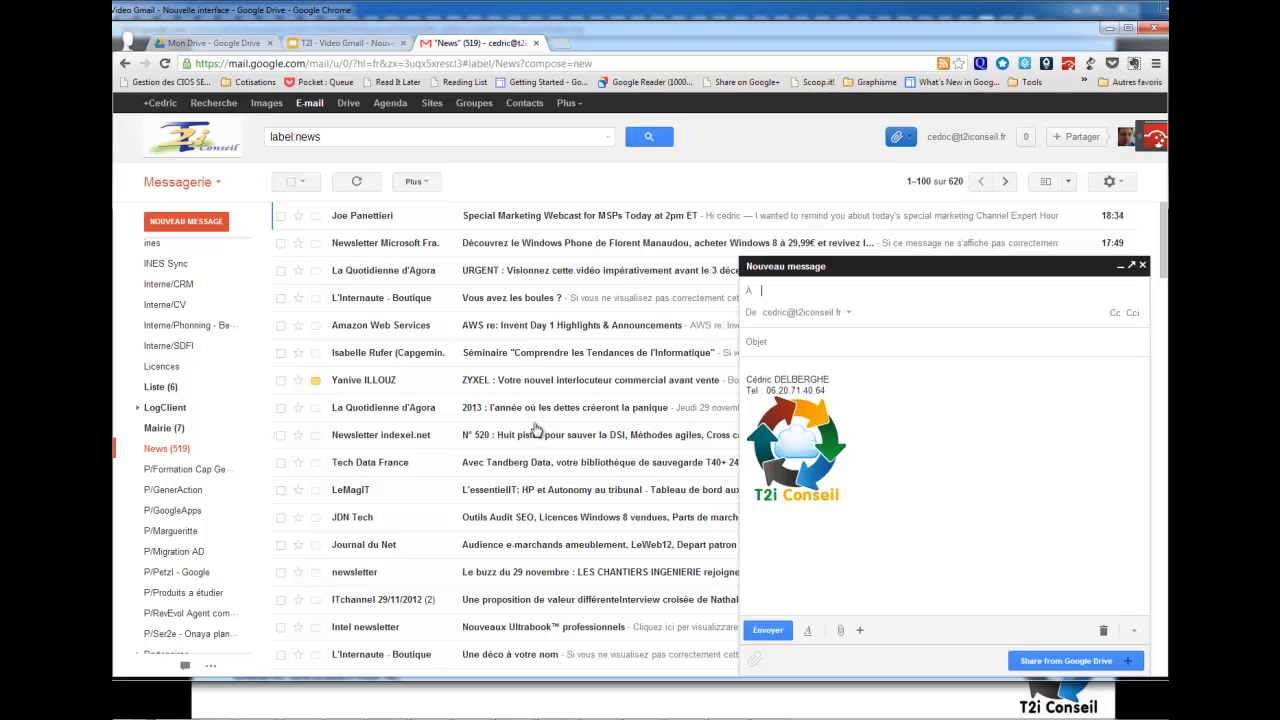
left_click(597, 246)
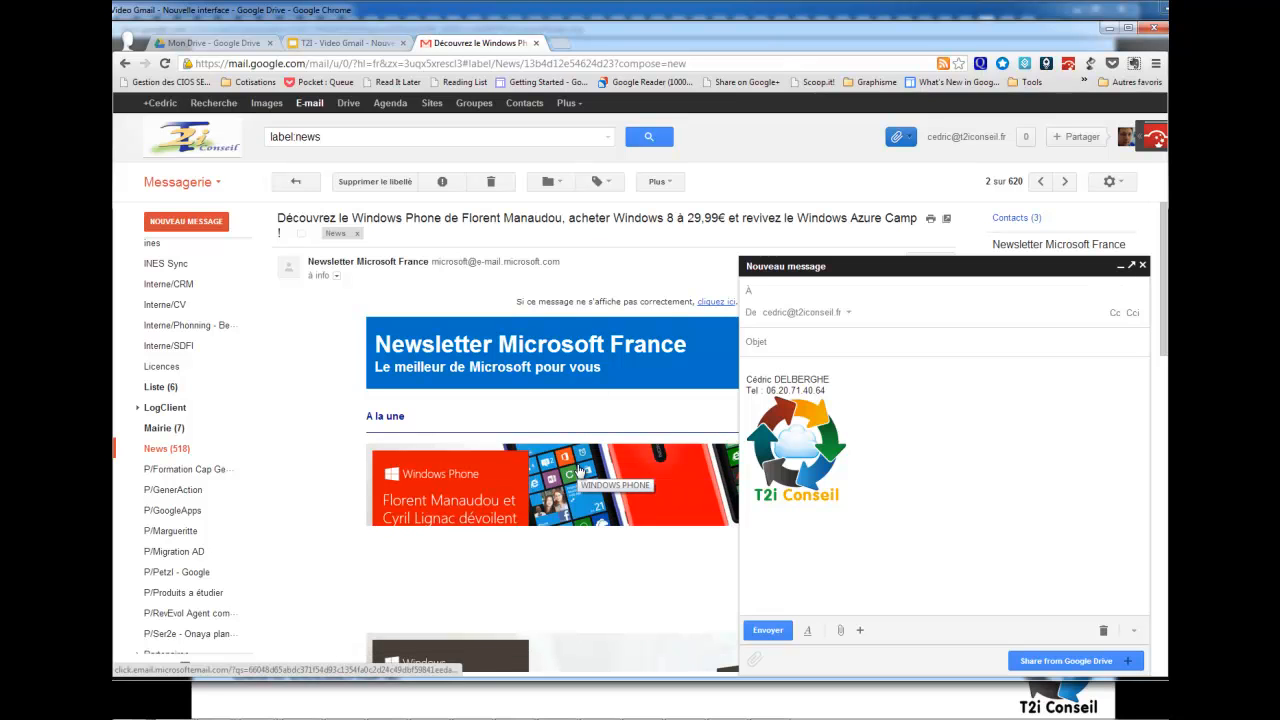
Select the newsletter's privacy footer text at the bottom of the email.
scroll(579, 471, "down", 3)
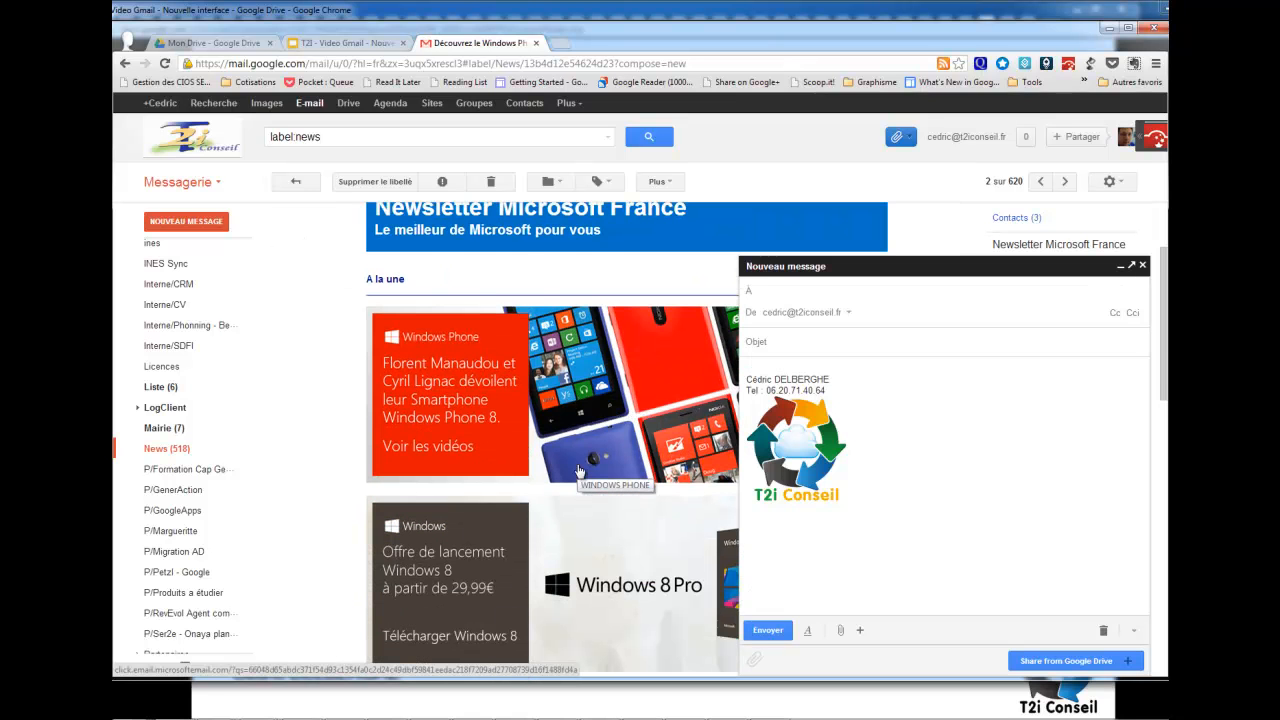
scroll(579, 471, "up", 1)
left_click(825, 295)
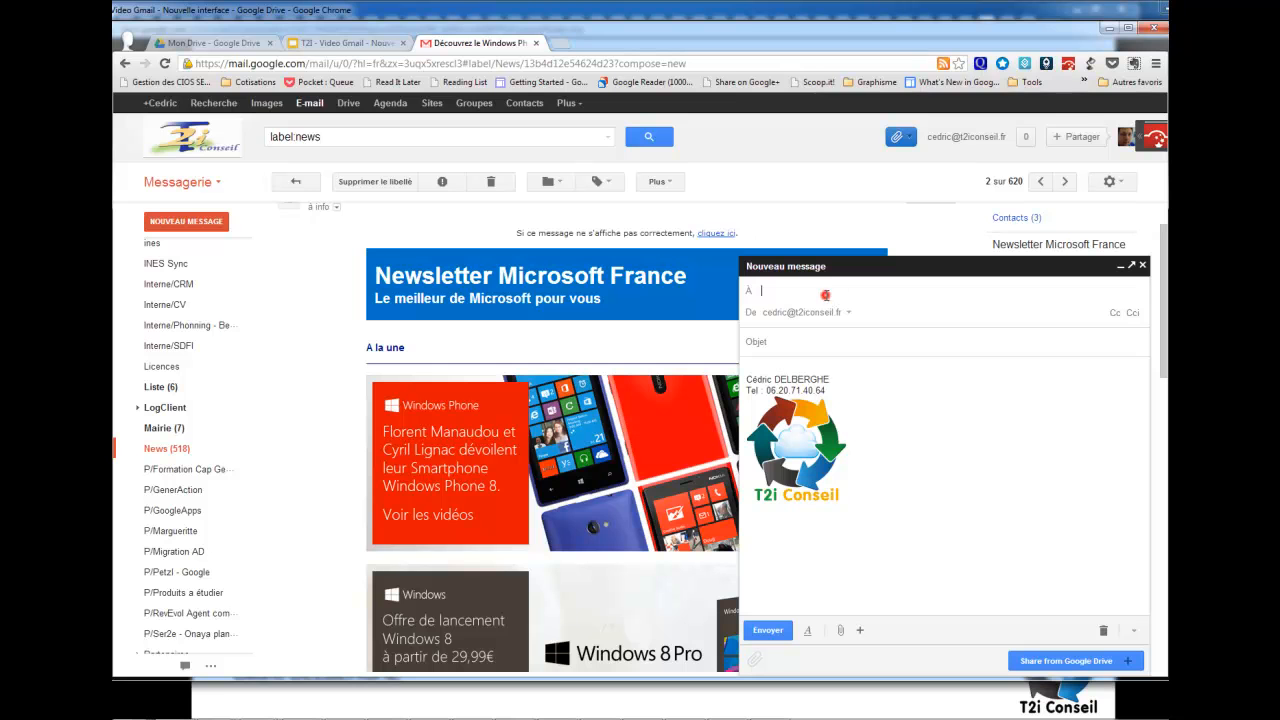
left_click_drag(502, 498, 469, 486)
scroll(470, 490, "down", 15)
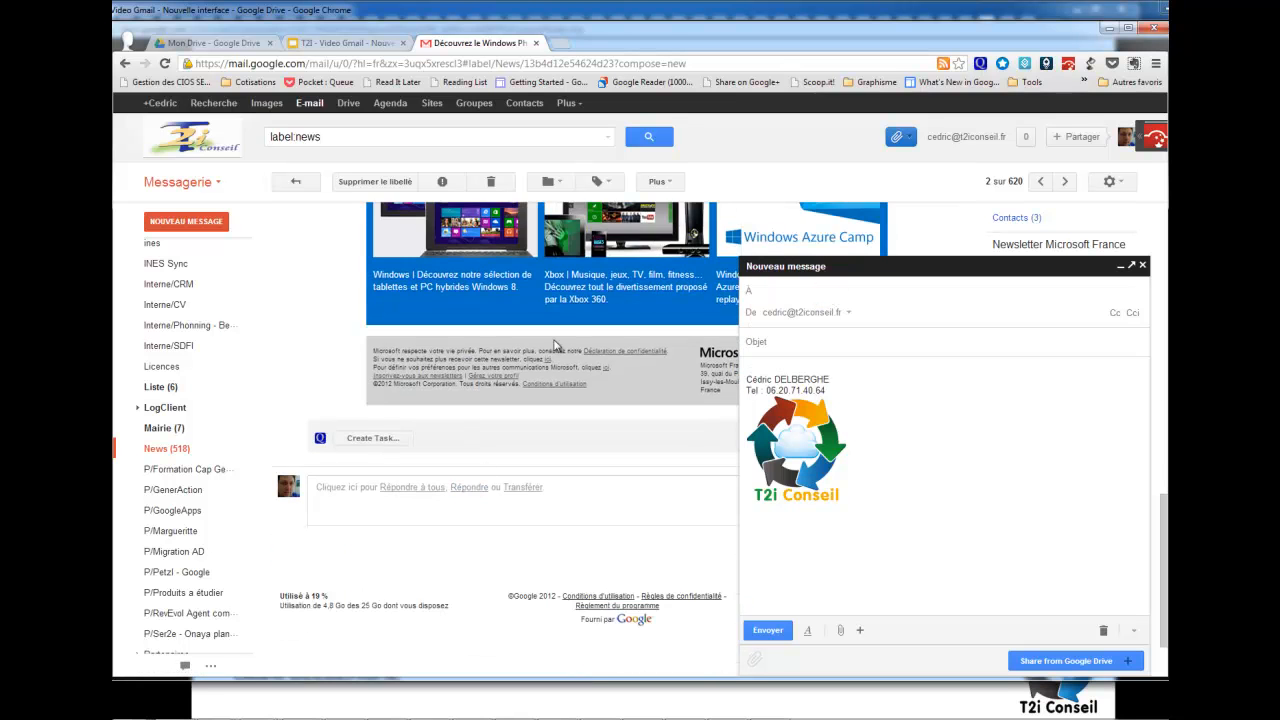
mouse_move(613, 367)
left_mouse_down()
mouse_move(480, 300)
mouse_move(505, 285)
mouse_move(388, 357)
mouse_move(372, 352)
left_mouse_up()
key("ctrl+c")
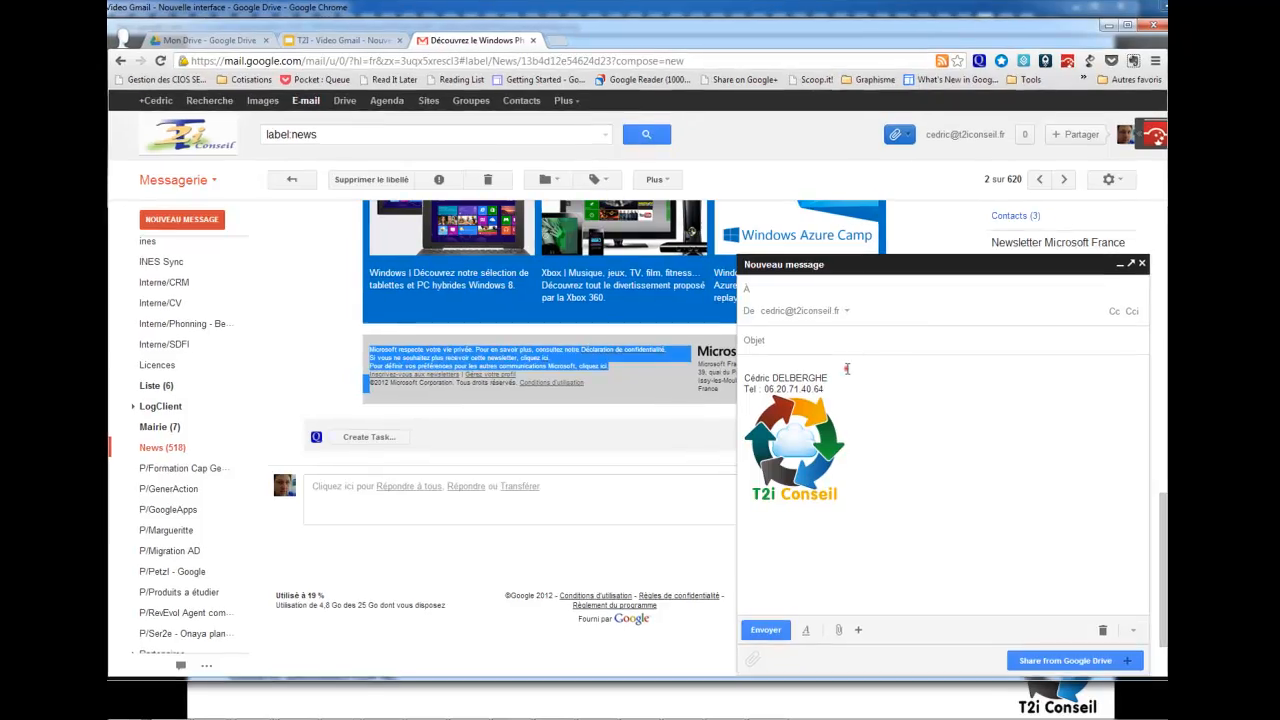
Paste the copied Microsoft privacy footer into the draft body above the signature and logo.
left_click(848, 370)
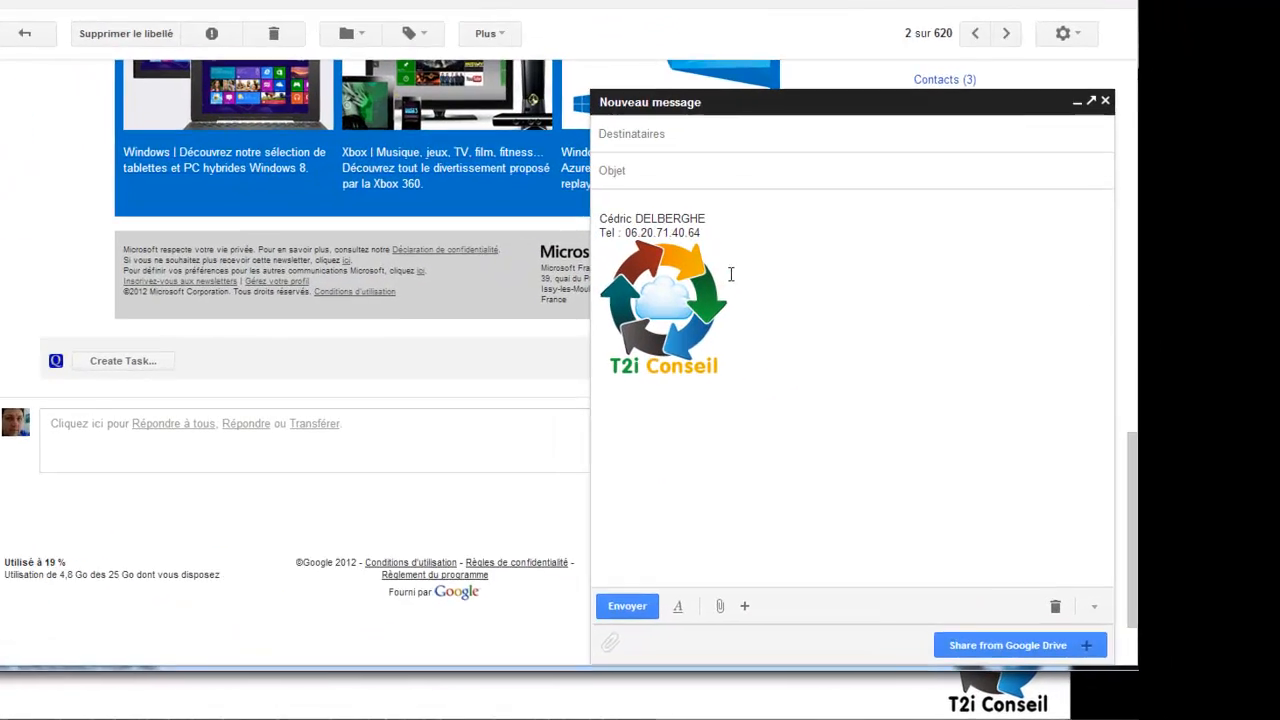
key("ctrl+v")
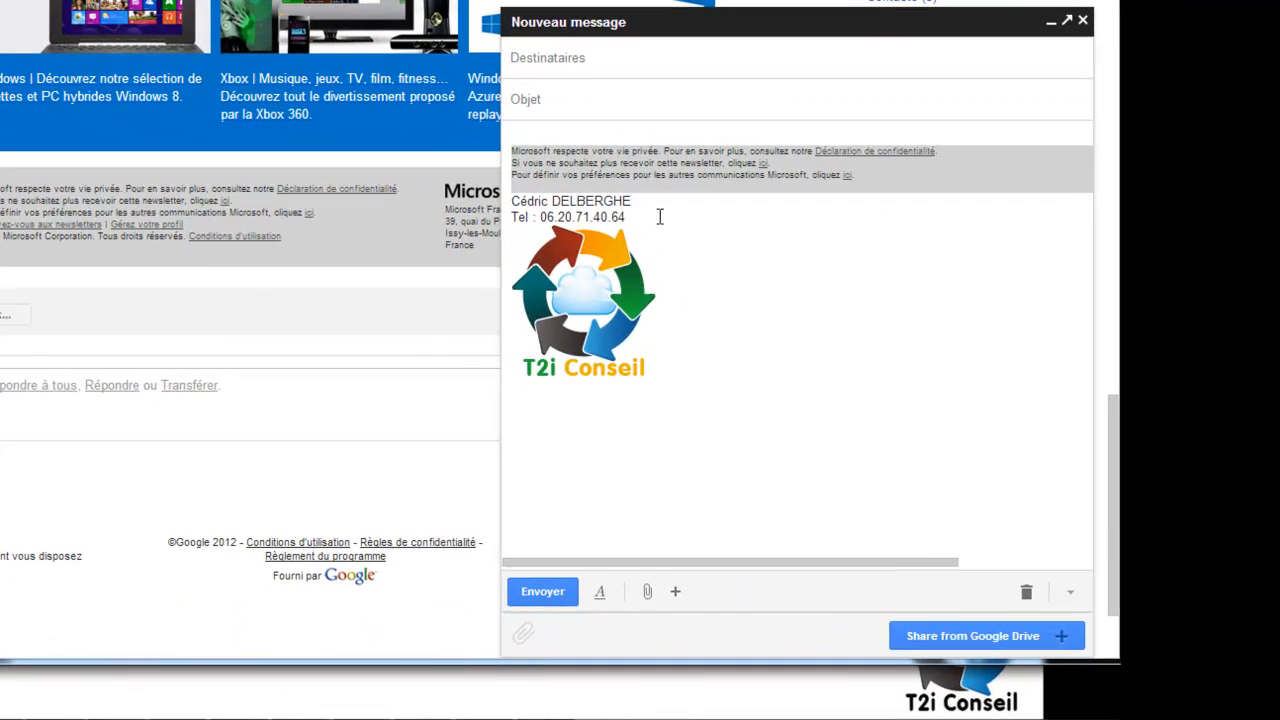
left_click(644, 62)
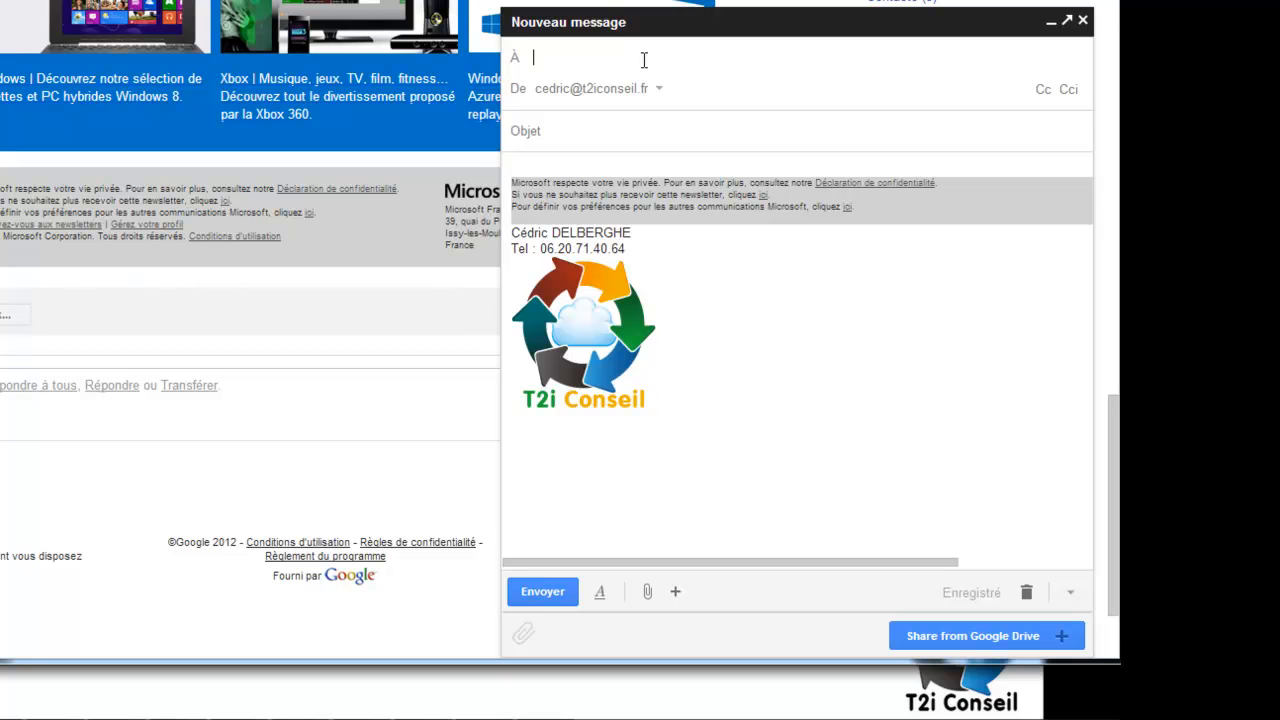
Set the To recipient to the company's info address, changing its ending from .com to .fr.
type("info")
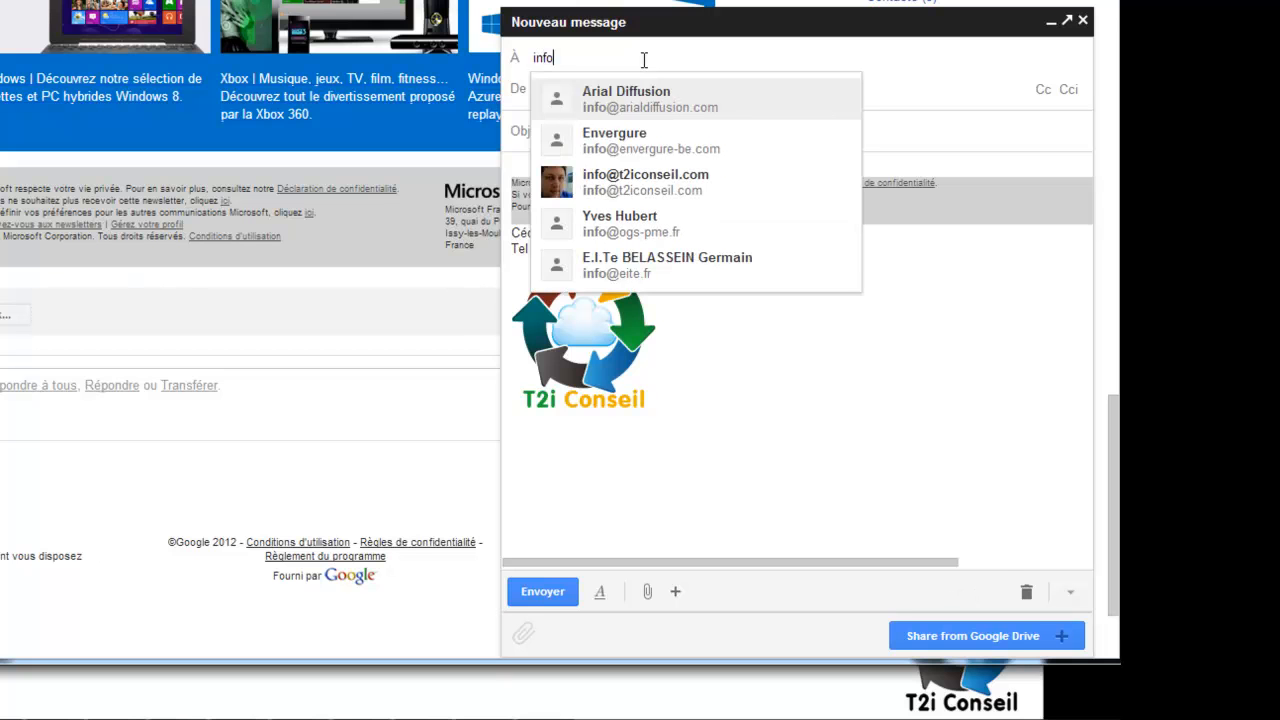
type("@t")
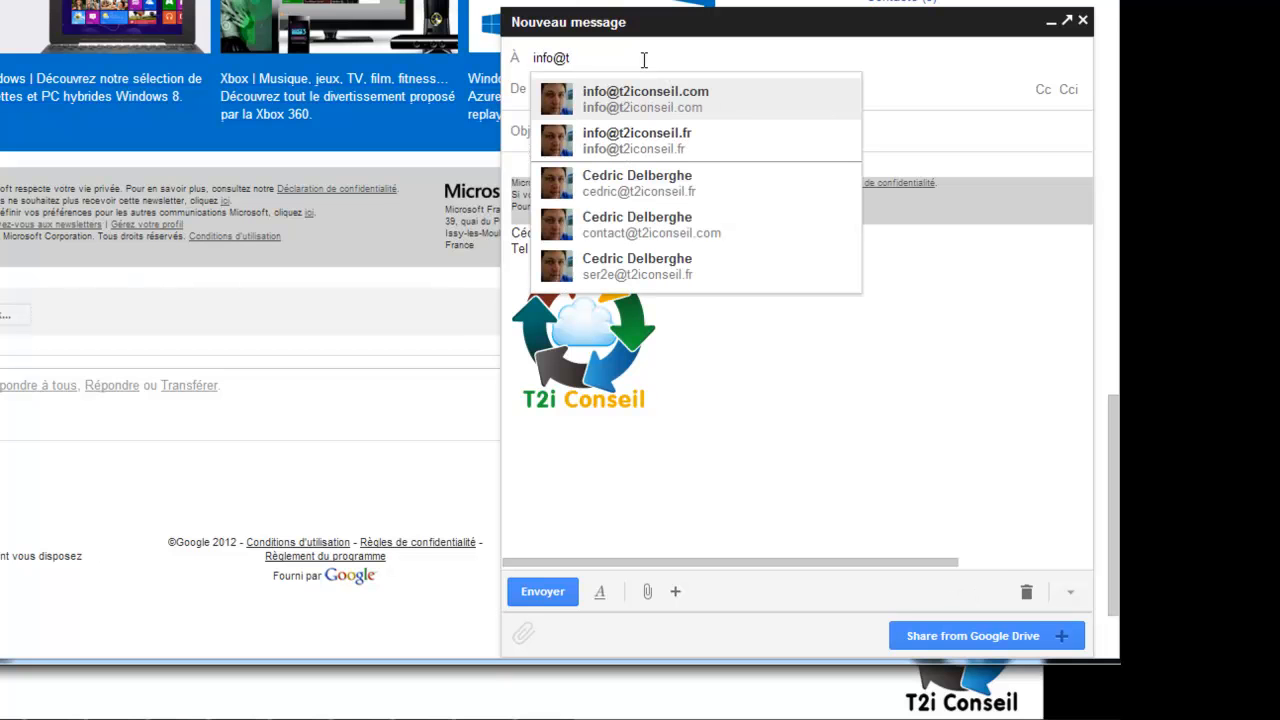
key("Return")
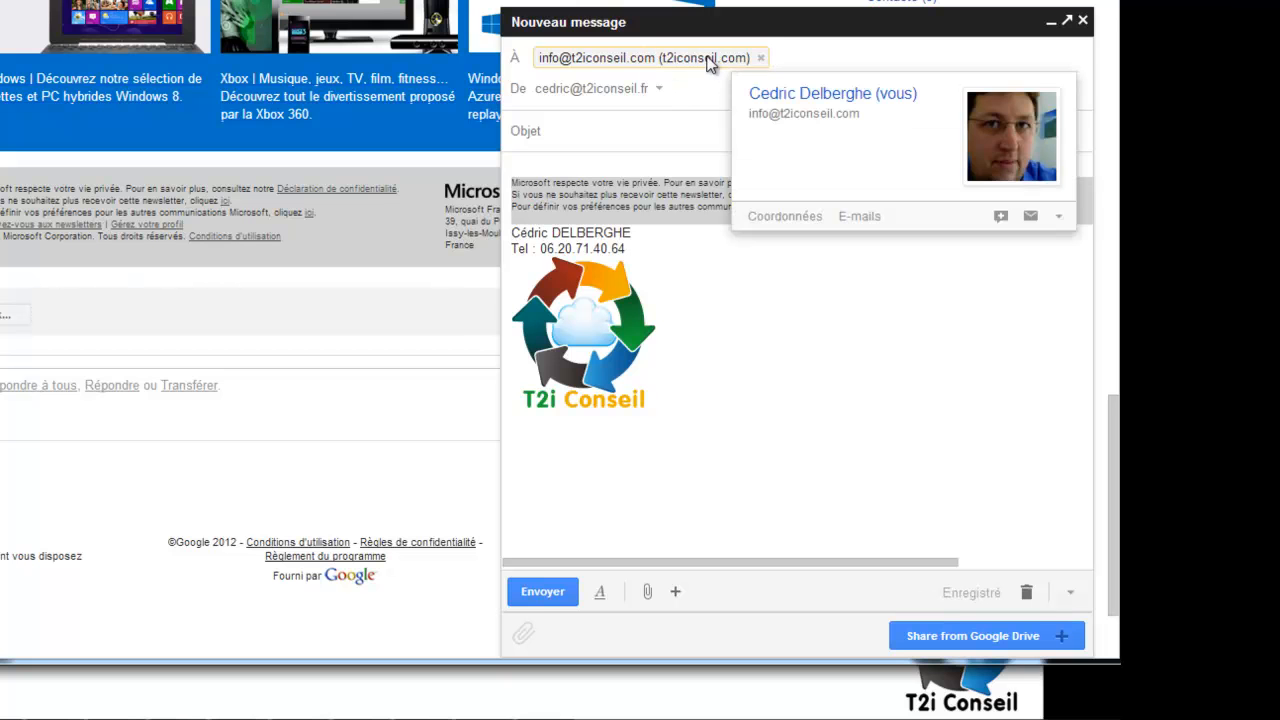
double_click(706, 57)
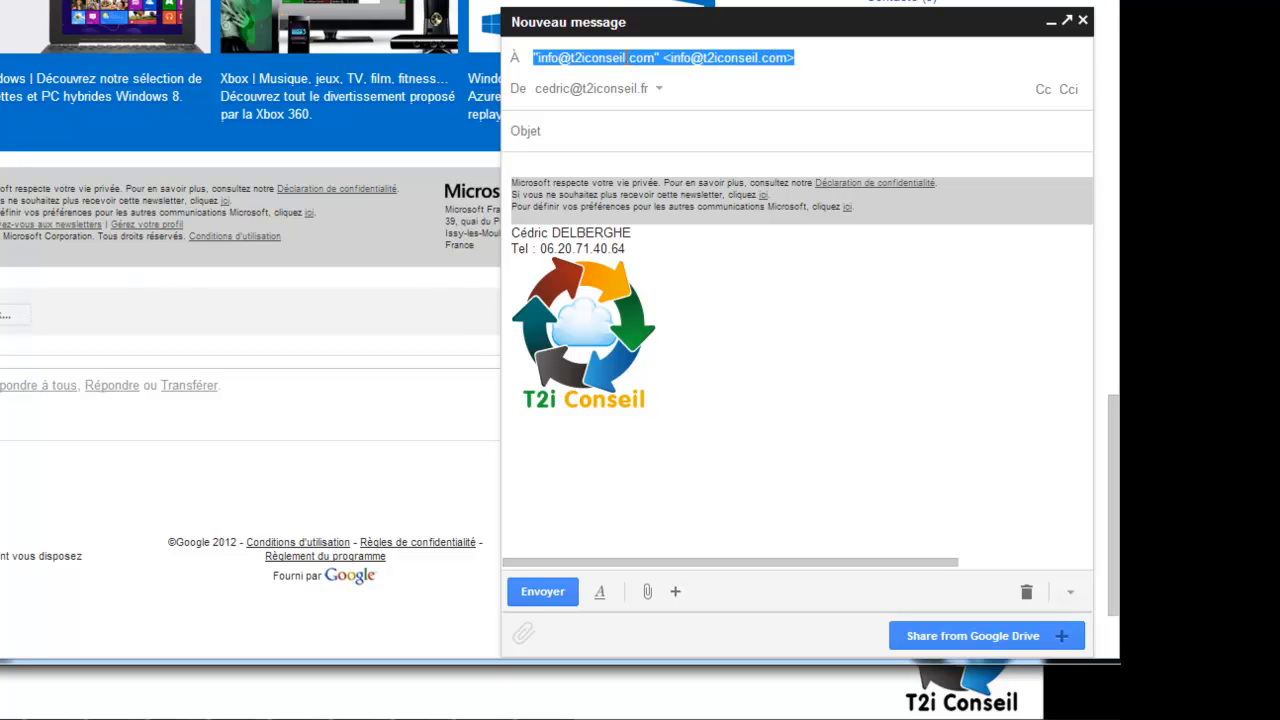
left_click(658, 58)
key("BackSpace")
key("BackSpace")
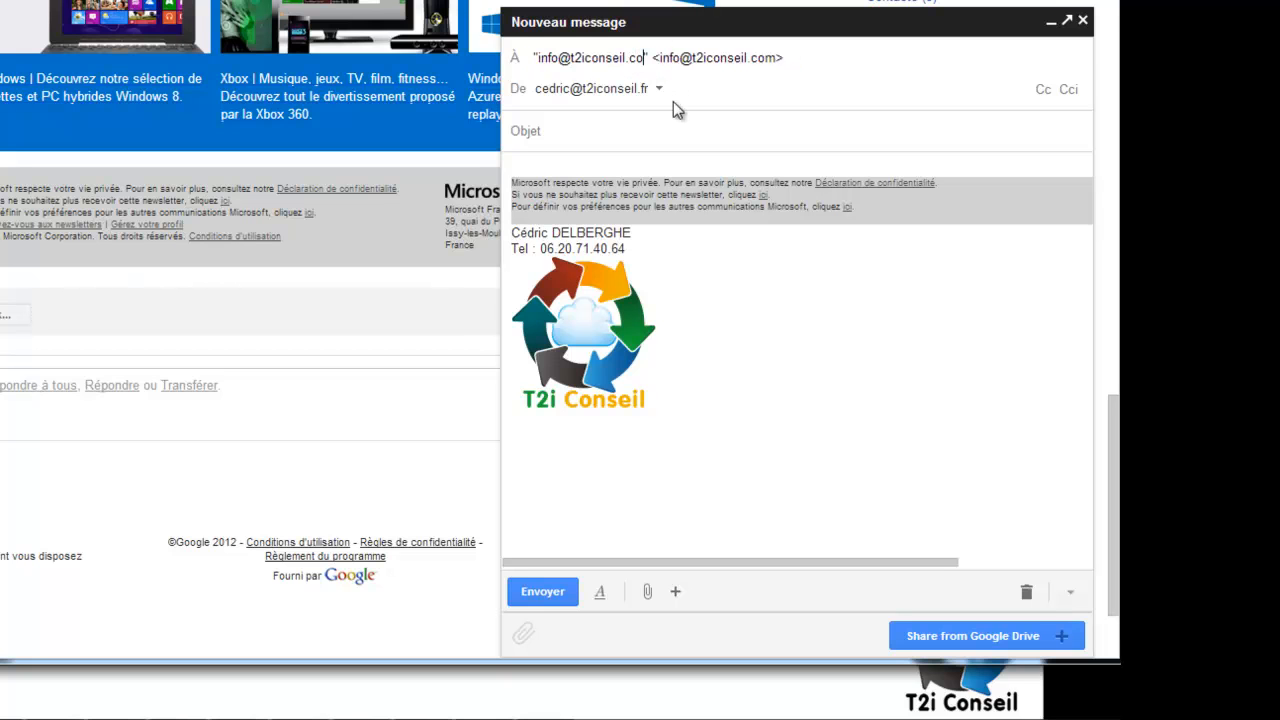
key("BackSpace")
type("fr")
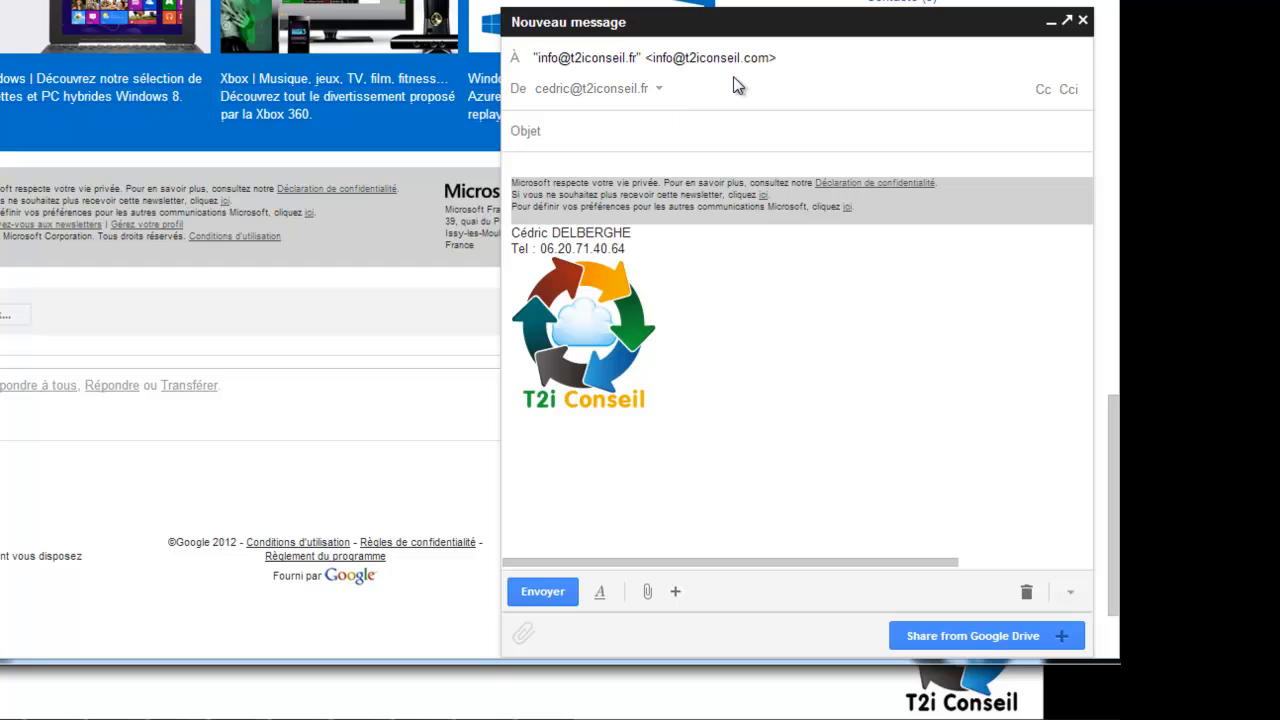
key("Return")
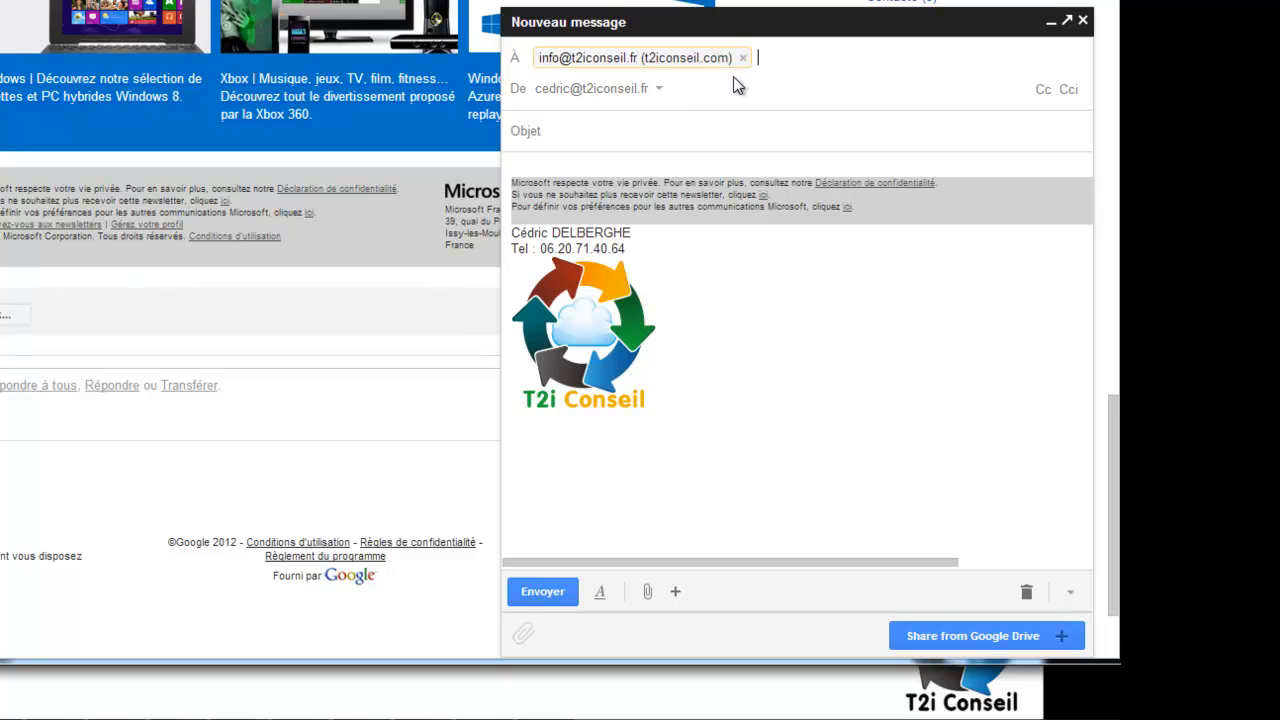
left_click(658, 91)
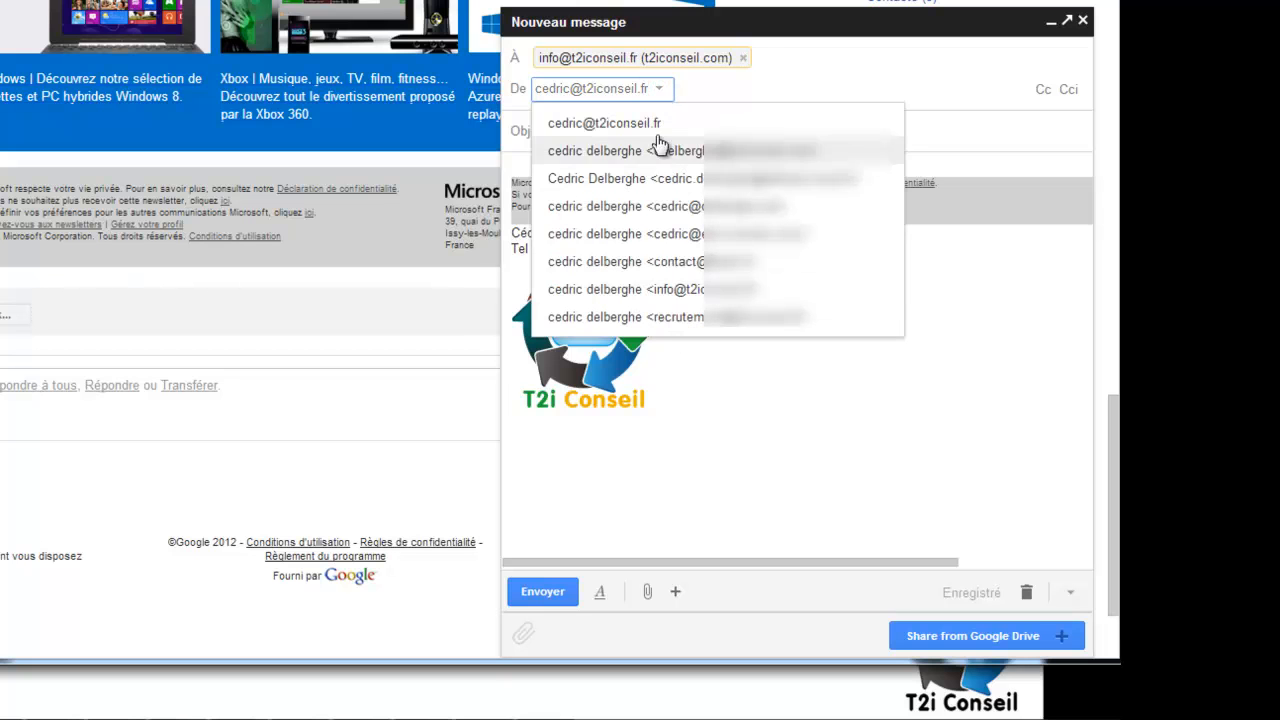
left_click(661, 88)
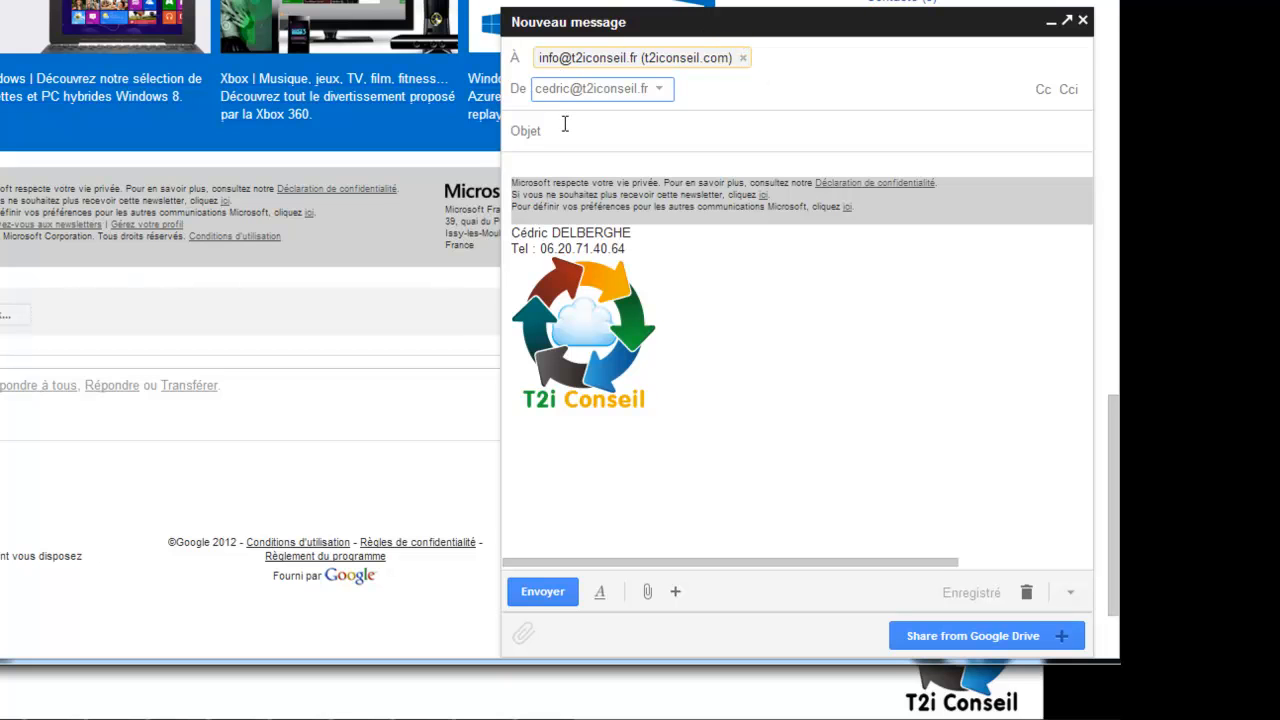
Add the company's .com info address in Cc.
left_click(1043, 91)
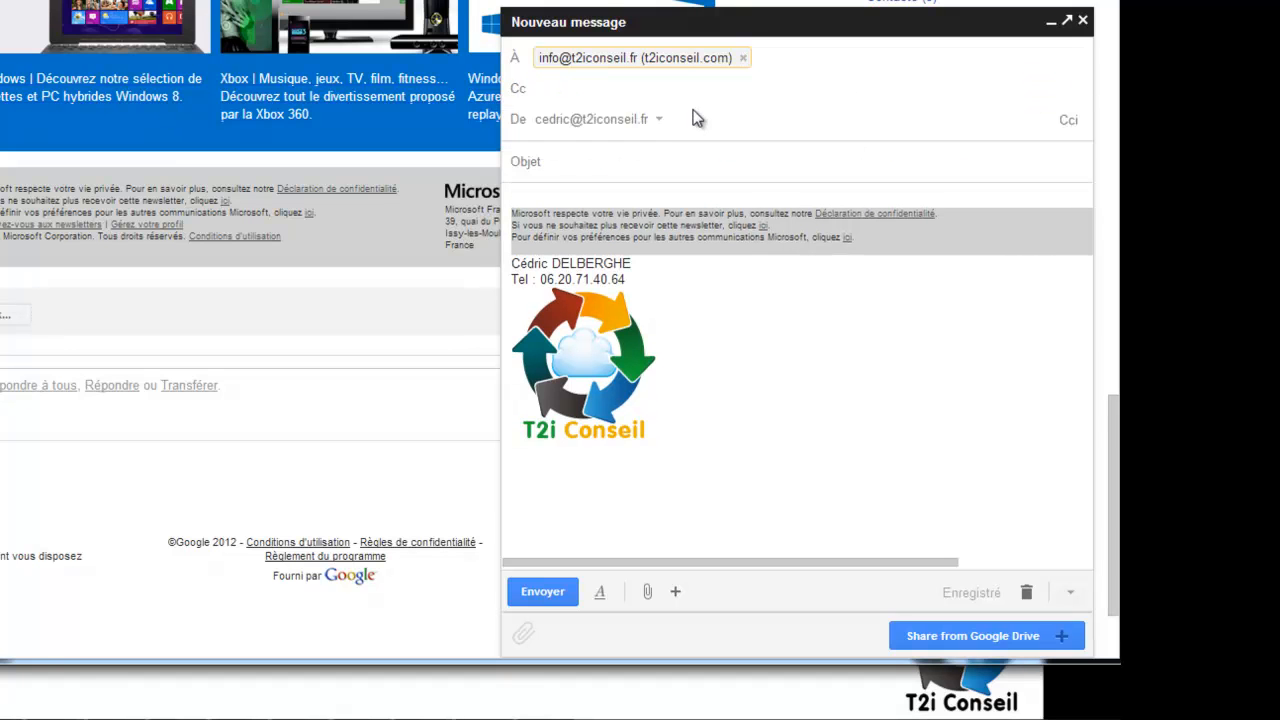
type("info")
key("Down")
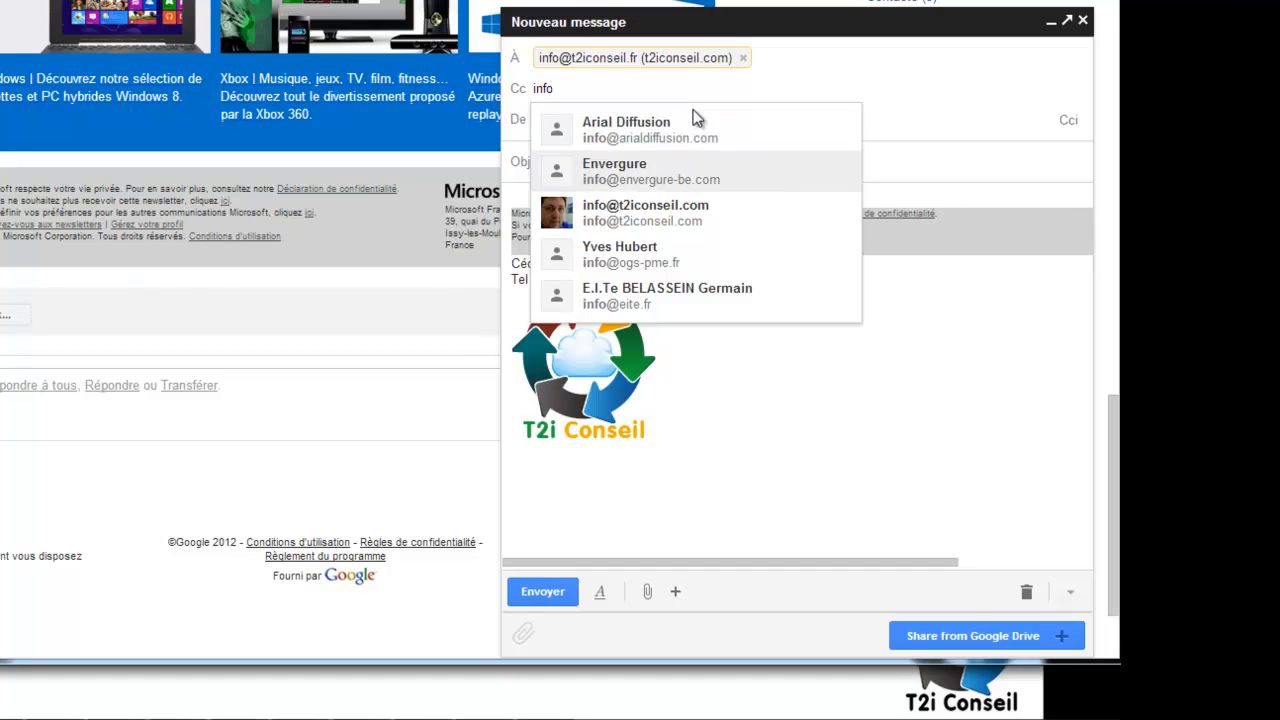
key("Down")
key("Return")
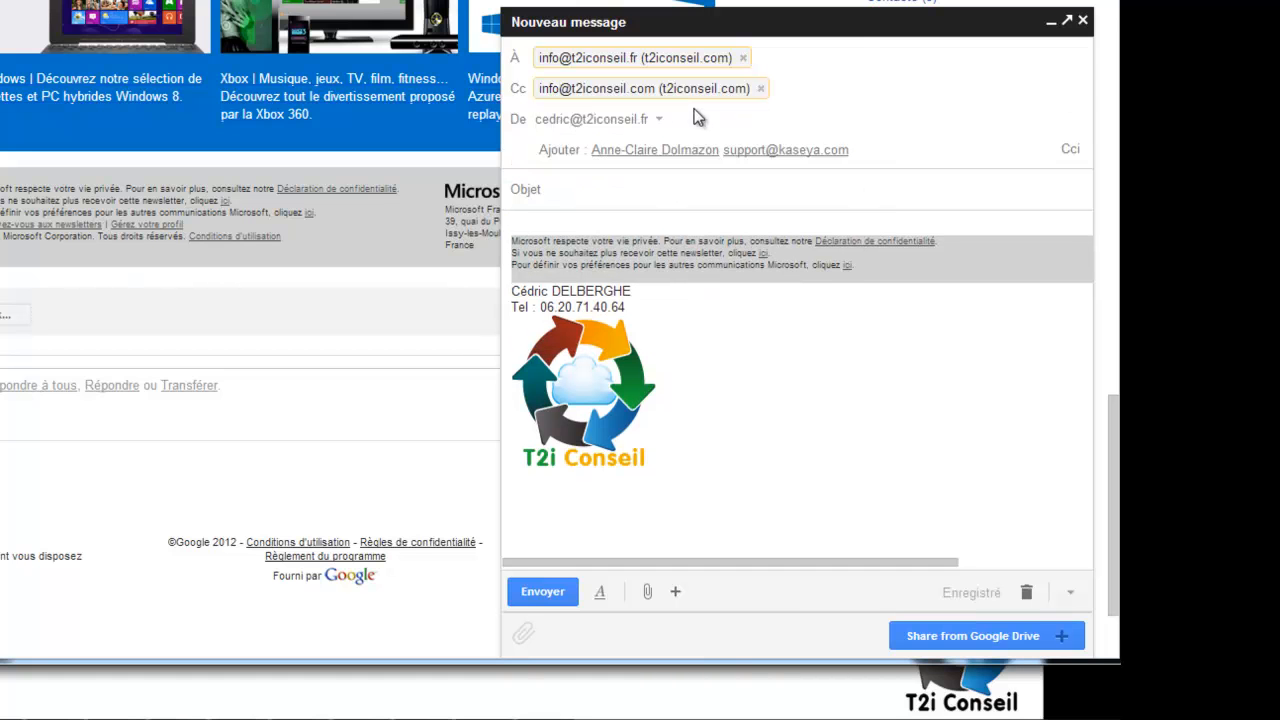
left_click(1069, 149)
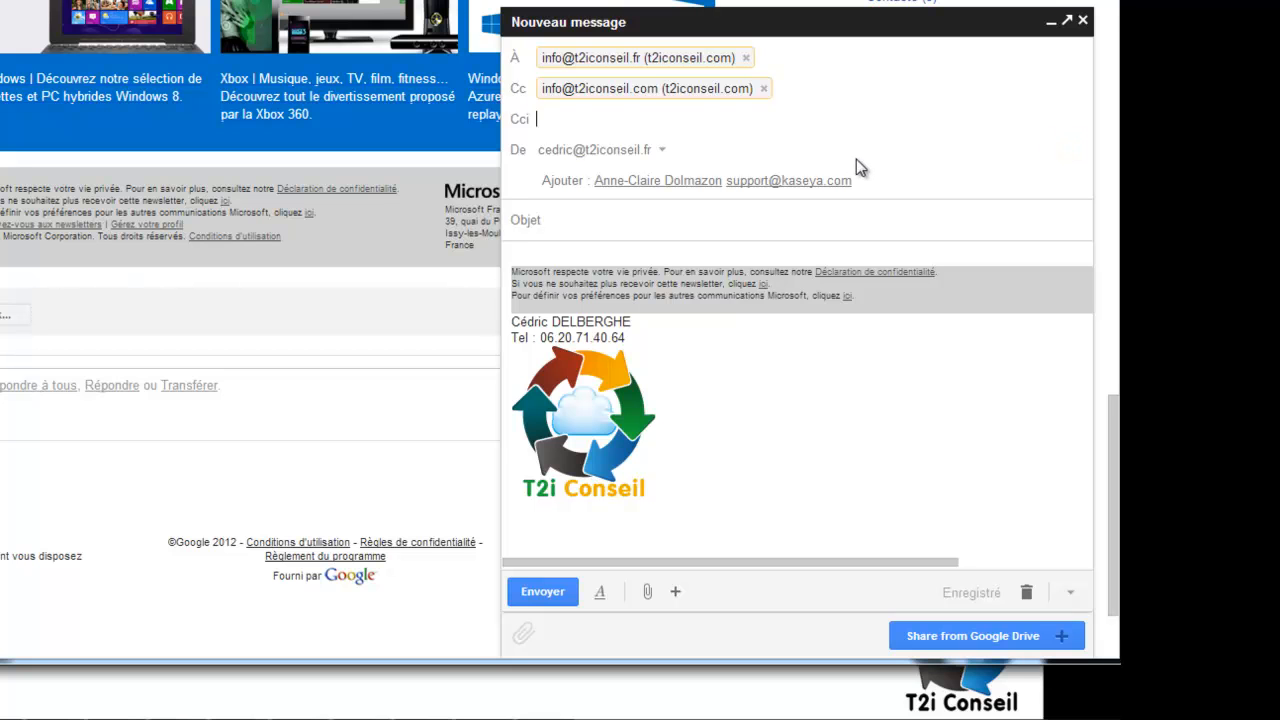
left_click(698, 208)
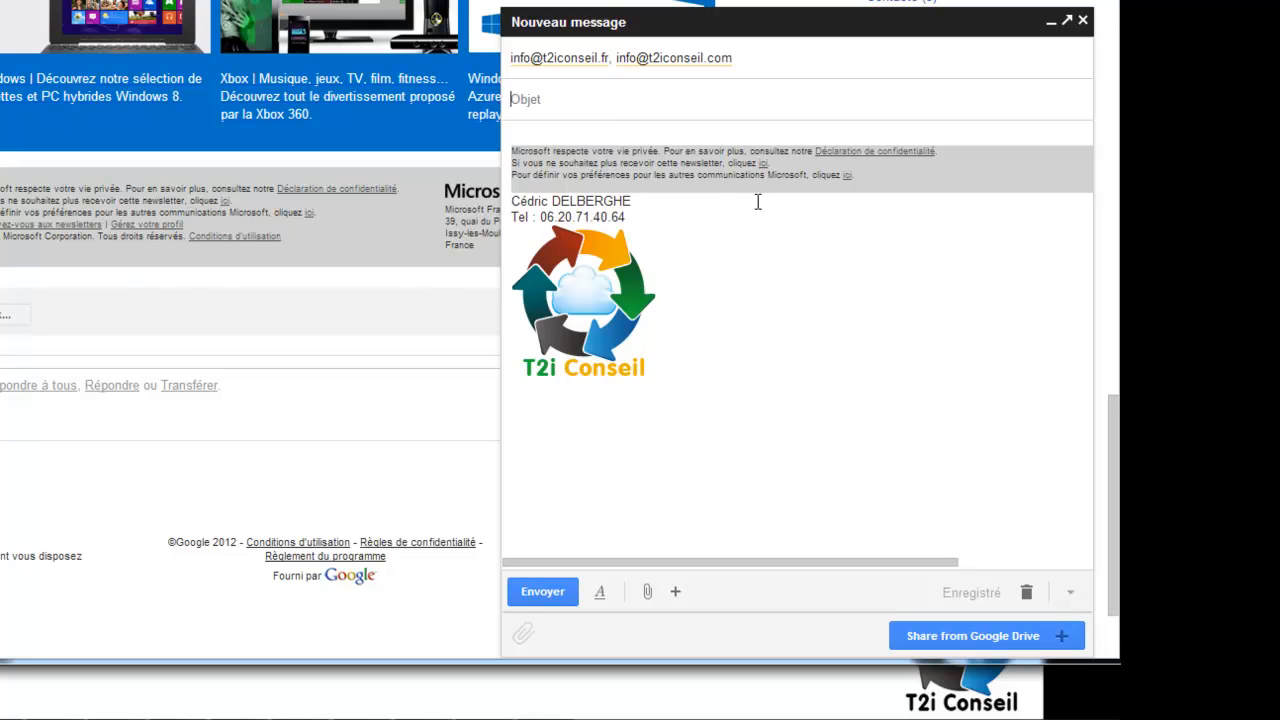
Enter subject 'Demo du jour' and body 'Bonjour ,', 'voici un mail de démonstration', 'Bonne réception.'.
type("Demo du jour")
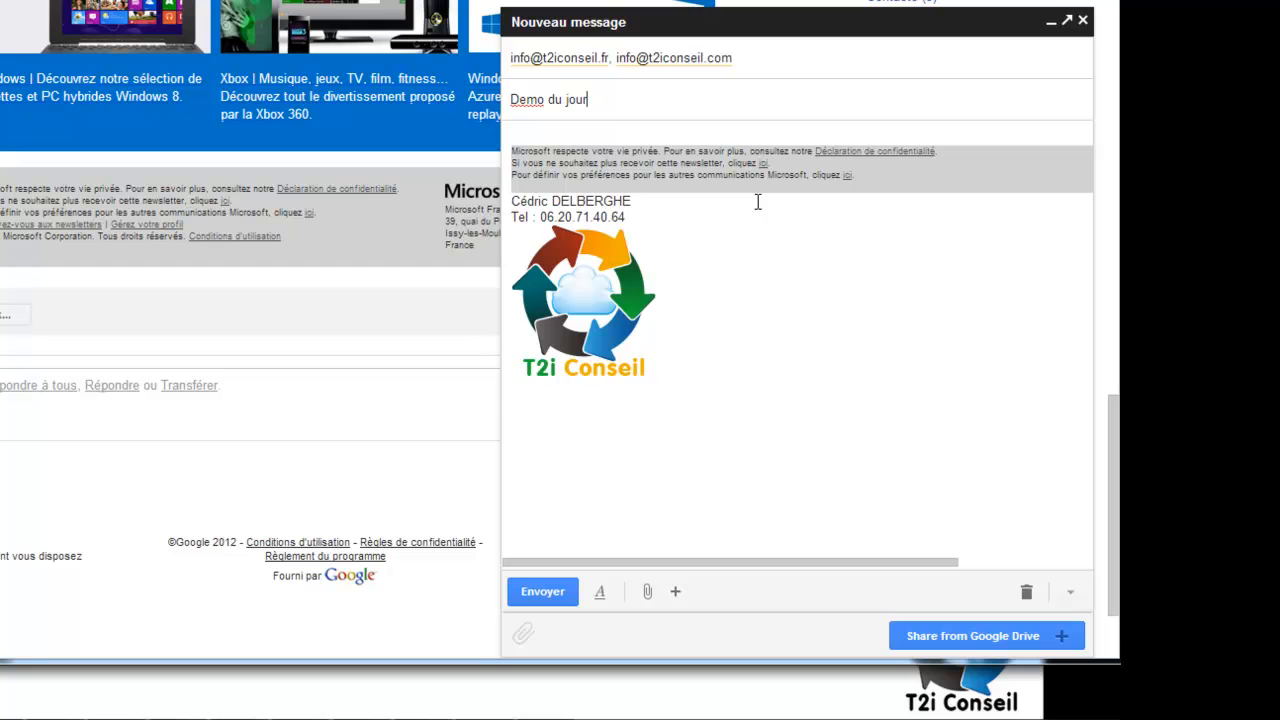
left_click(655, 127)
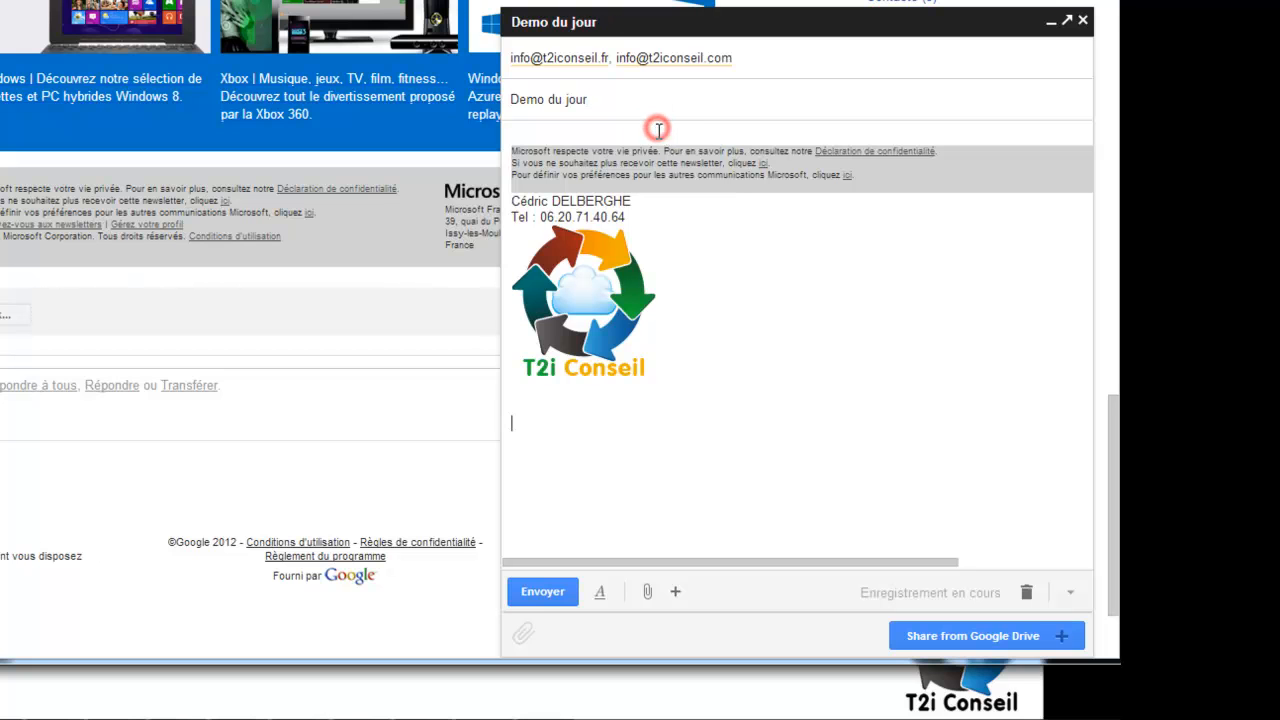
key("Up")
key("Up")
key("Up")
key("Up")
key("Up")
key("Up")
key("Up")
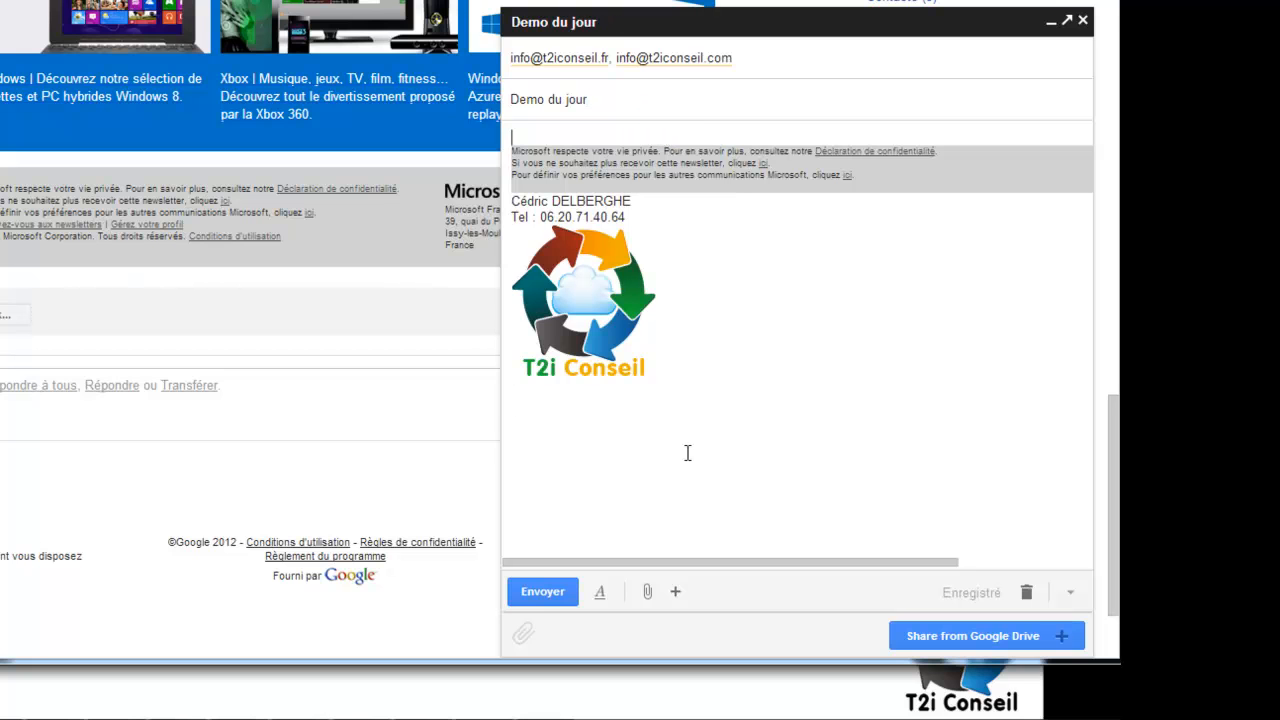
key("Return")
key("Return")
key("Up")
type("Bonjour ,")
key("Return")
key("Return")
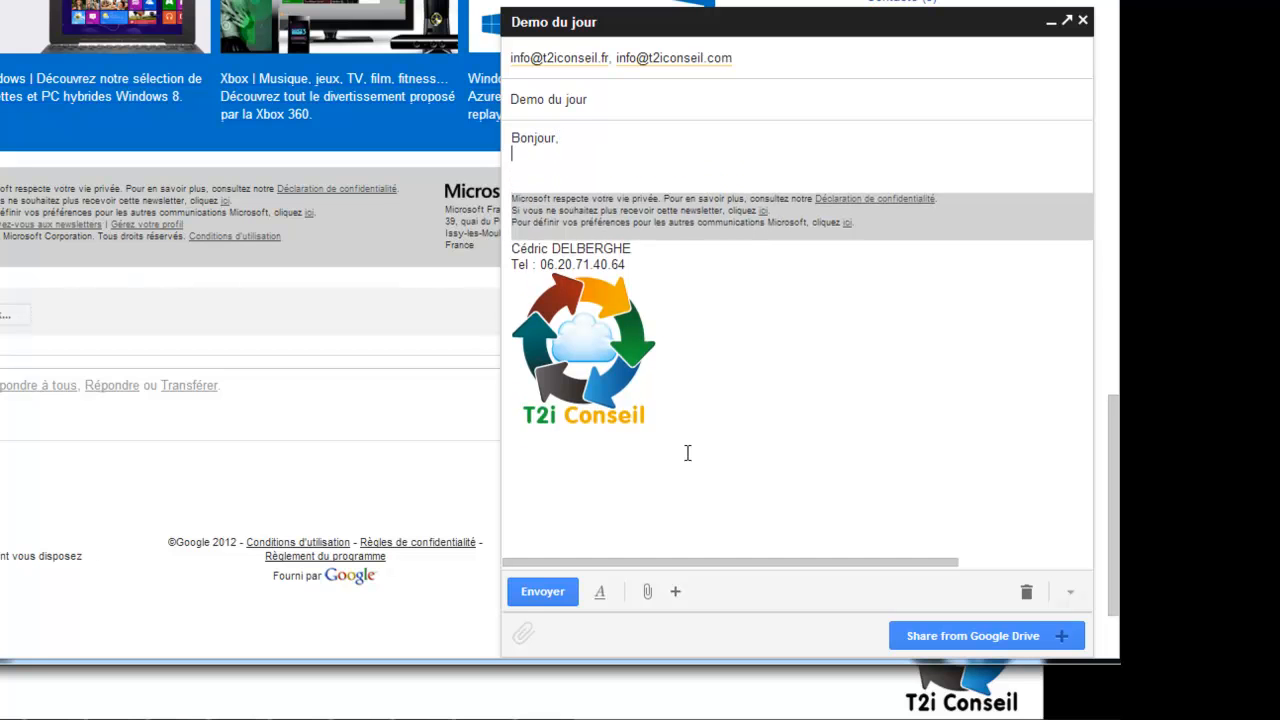
type("voici un mail de démonstration")
key("Return")
key("Return")
type("Bonne réception.")
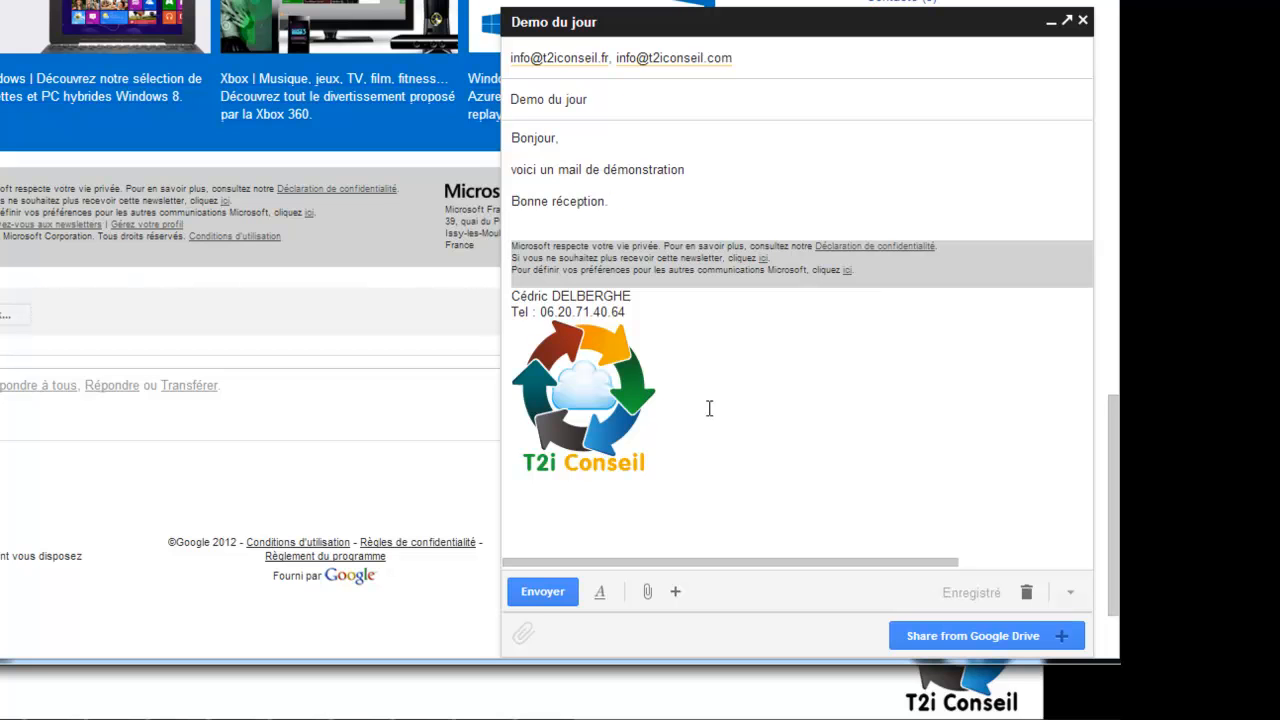
Make the word 'démonstration' bold, leaving font and size unchanged.
double_click(638, 172)
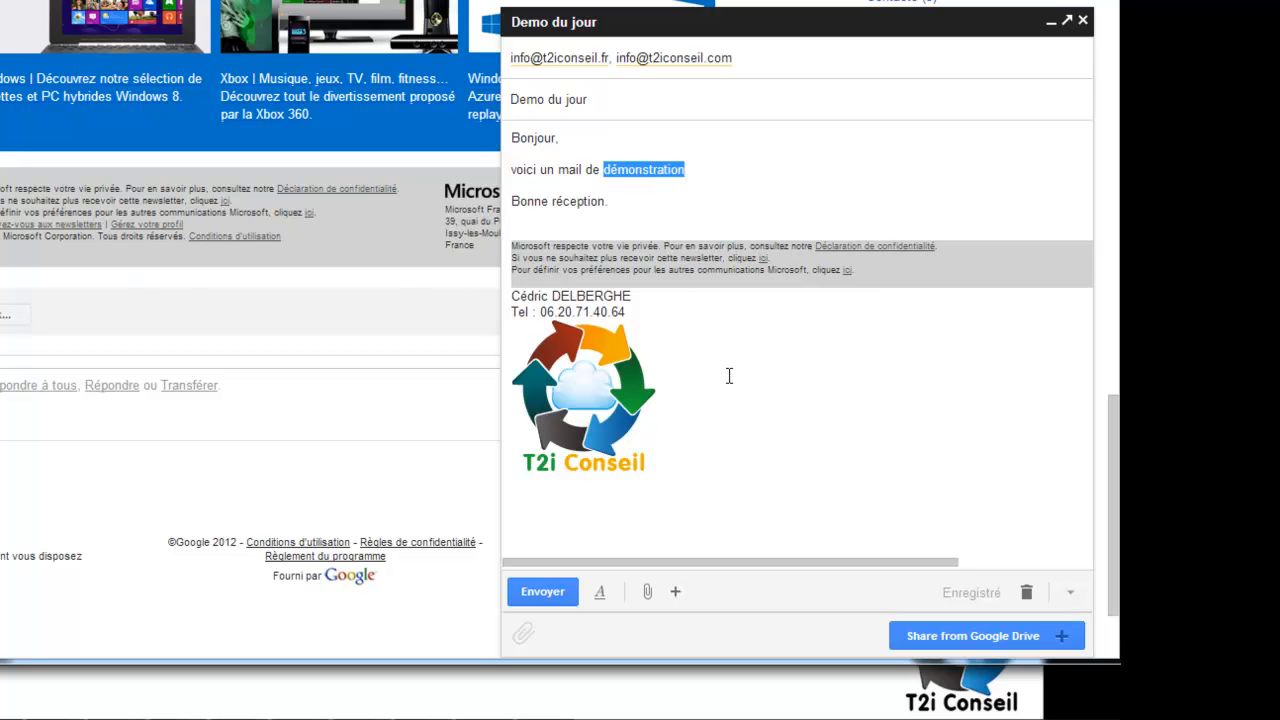
mouse_move(675, 591)
left_click(603, 593)
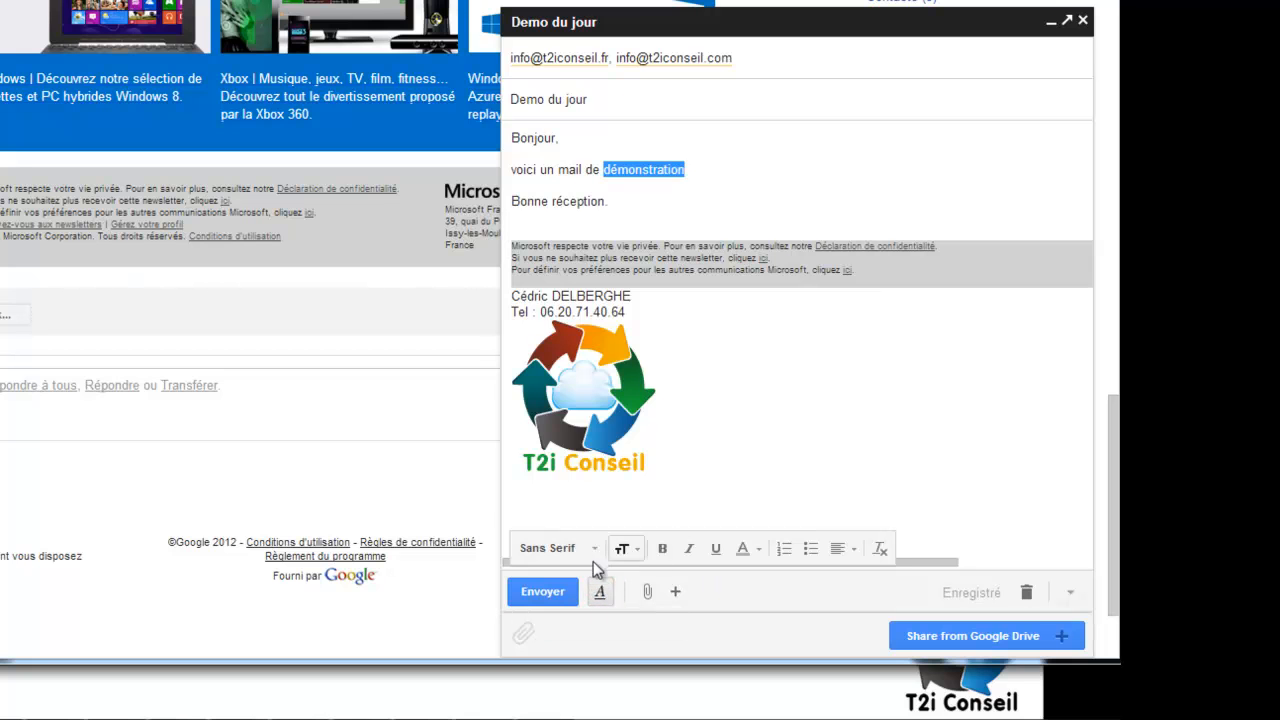
left_click(663, 549)
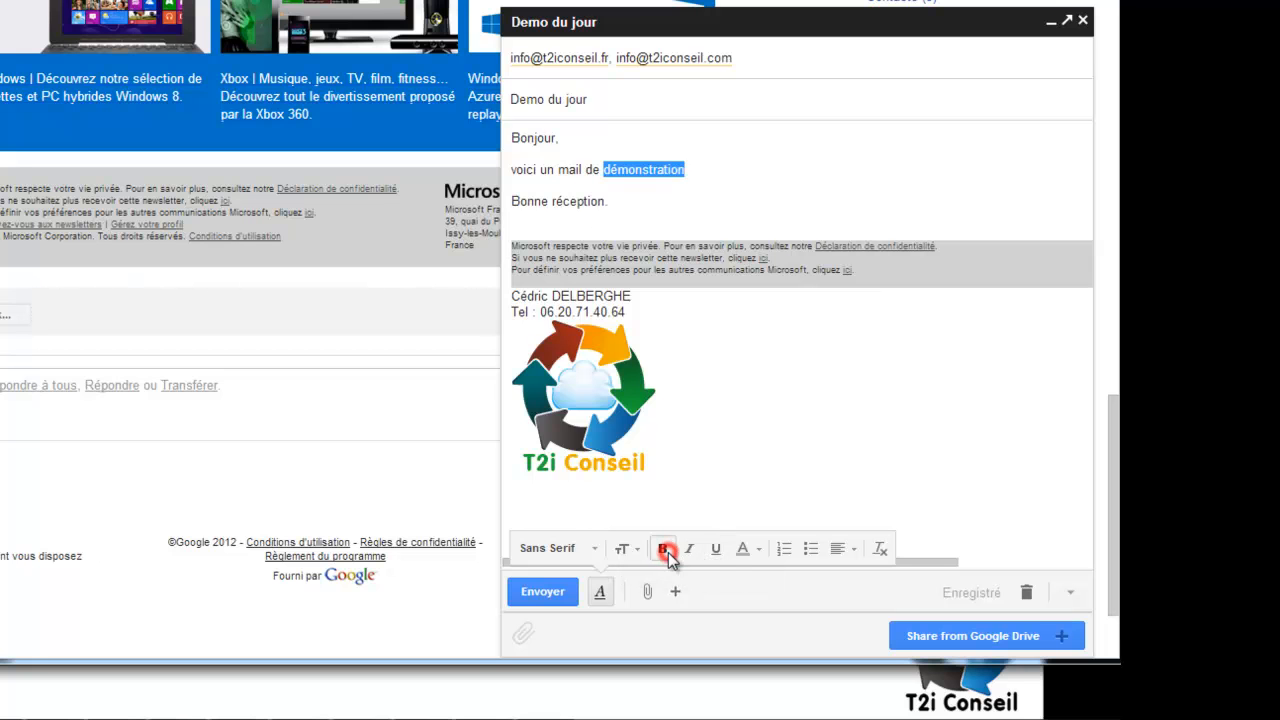
left_click(585, 556)
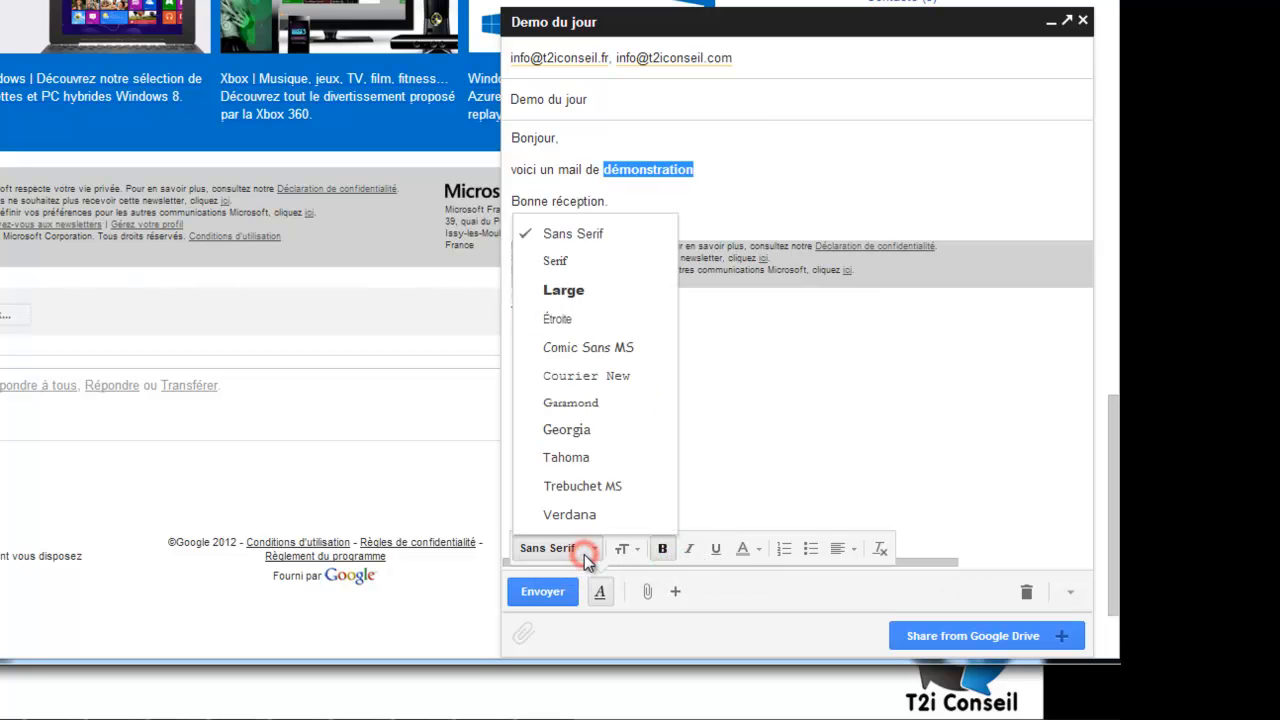
left_click(584, 554)
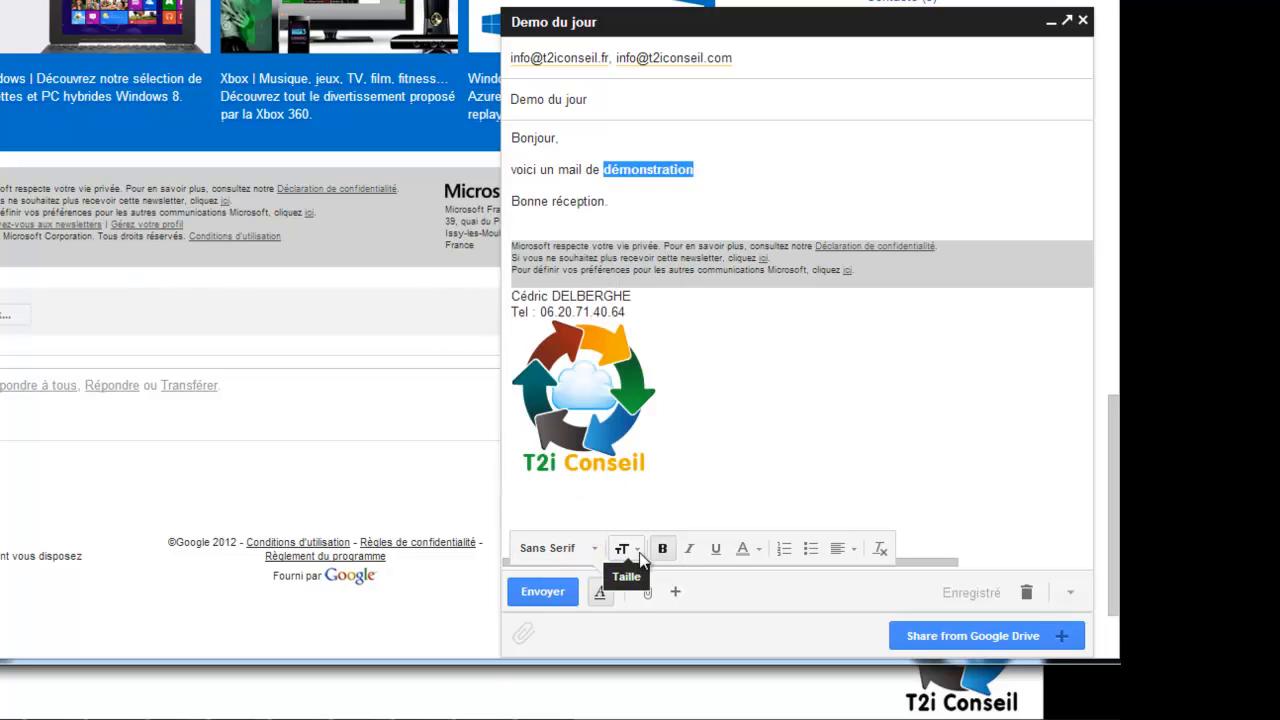
left_click(634, 558)
left_click(637, 550)
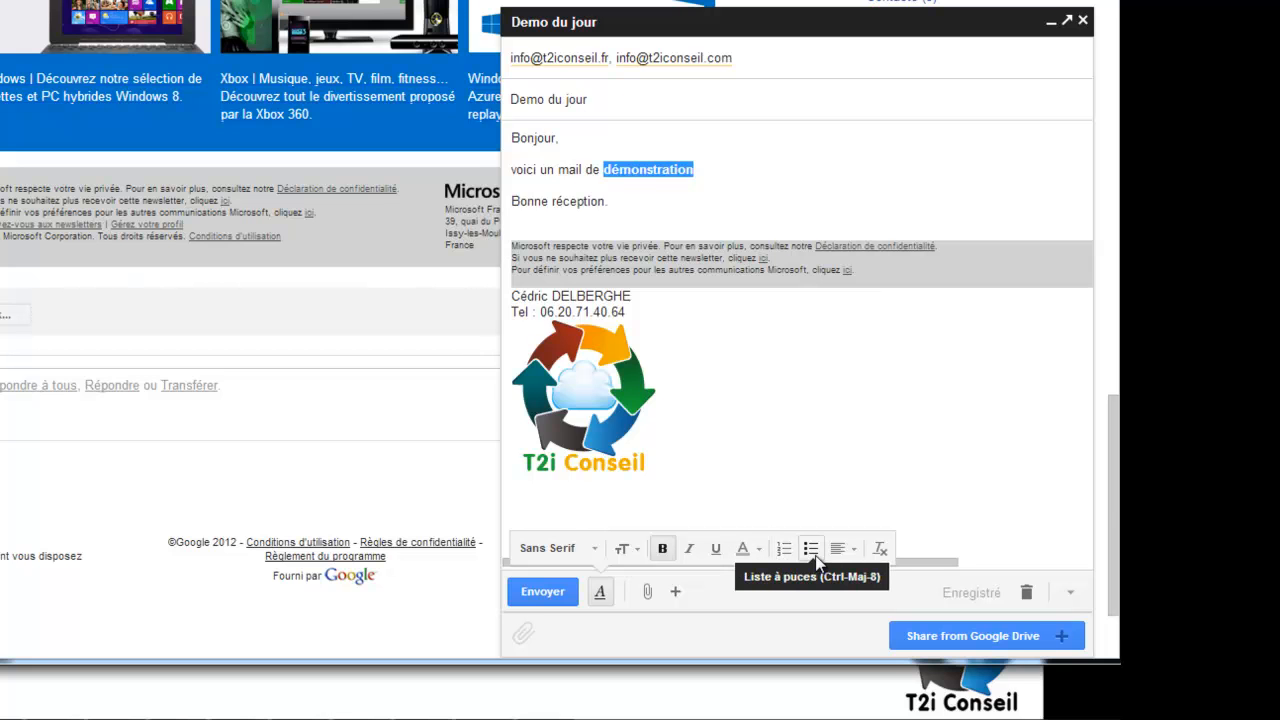
Remove the formatting from the three-line Microsoft disclaimer.
left_click_drag(880, 283, 513, 245)
left_click(883, 548)
left_click(811, 297)
Add blank lines between the disclaimer and the signature.
left_click(990, 272)
key("Return")
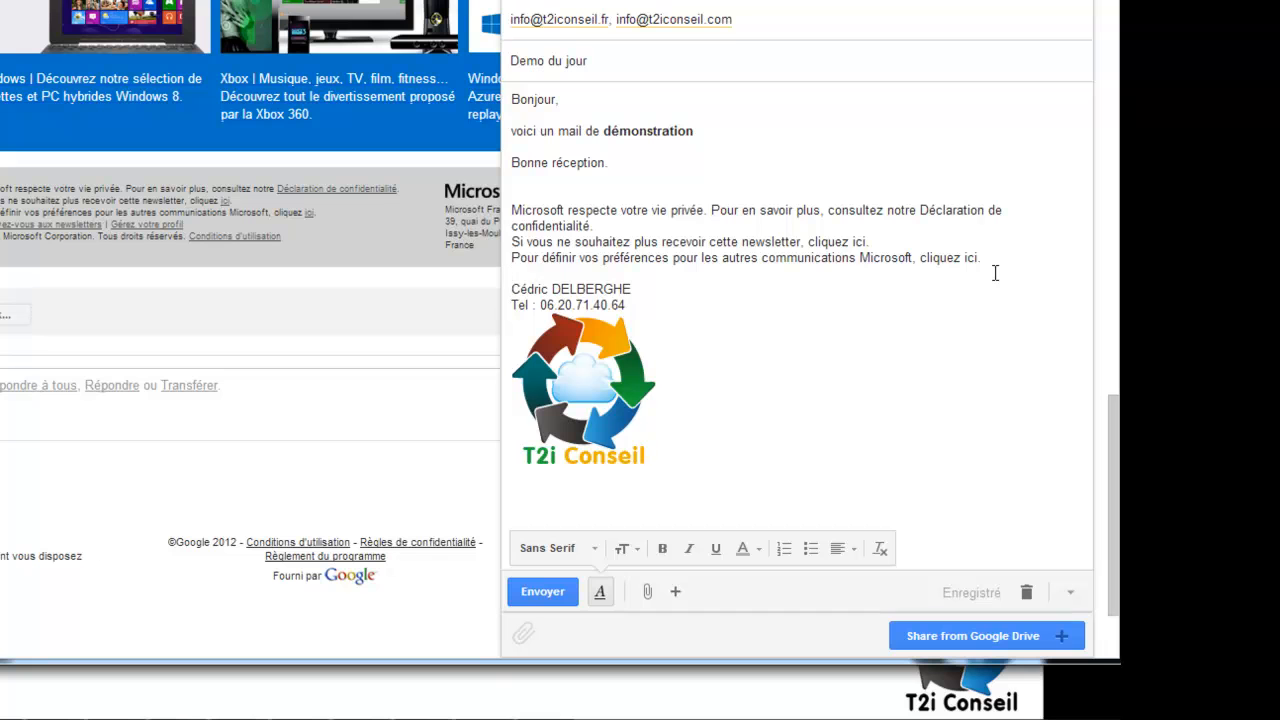
key("Return")
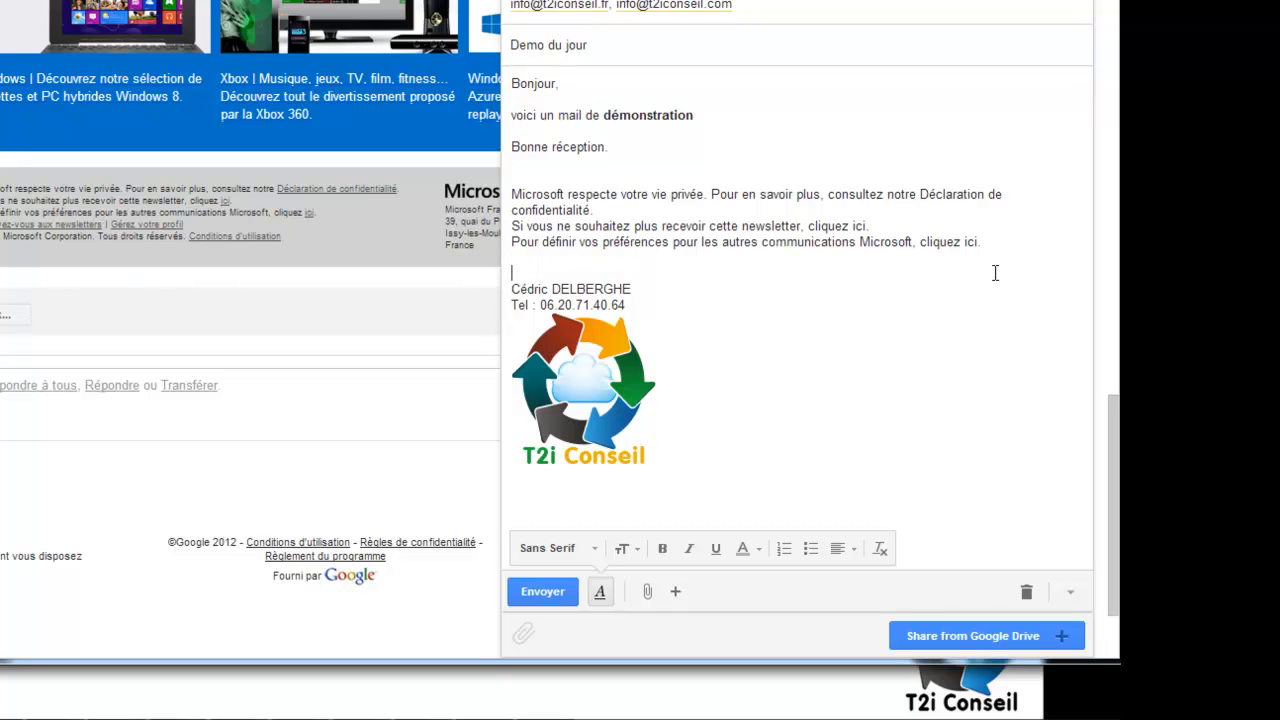
key("Return")
key("Return")
key("Return")
key("Return")
key("Return")
key("Return")
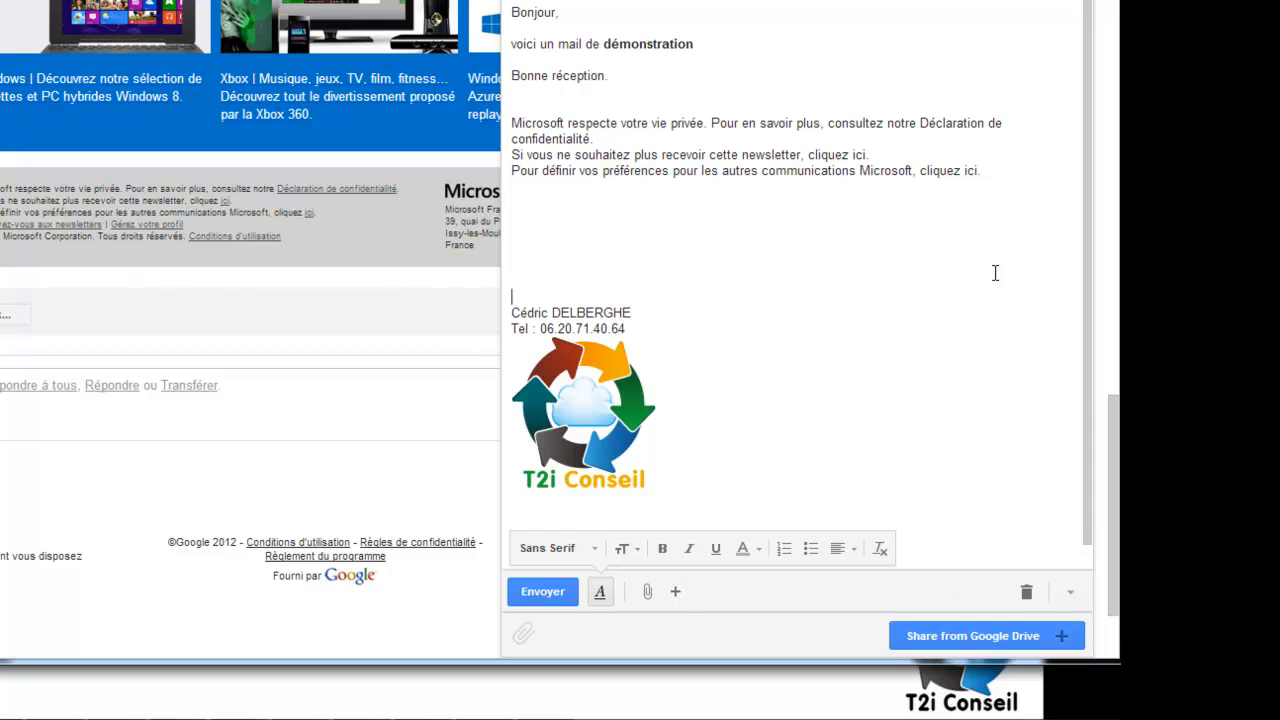
key("BackSpace")
key("BackSpace")
key("BackSpace")
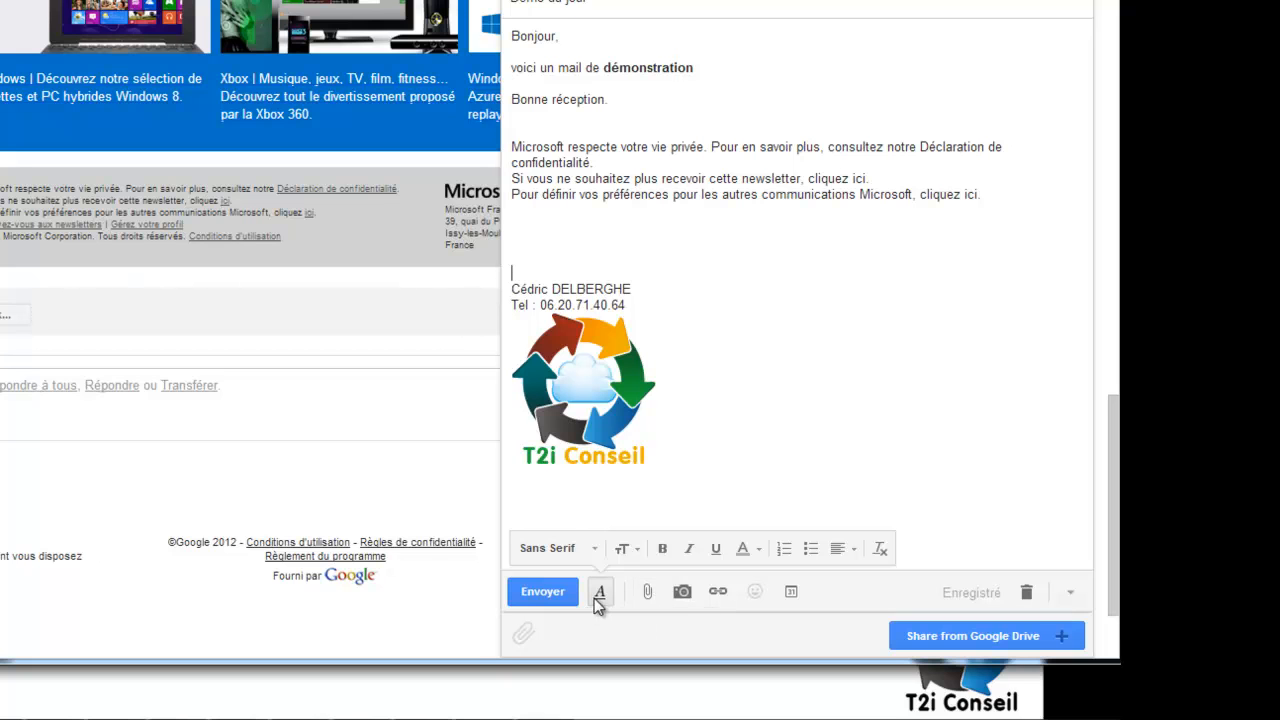
mouse_move(655, 589)
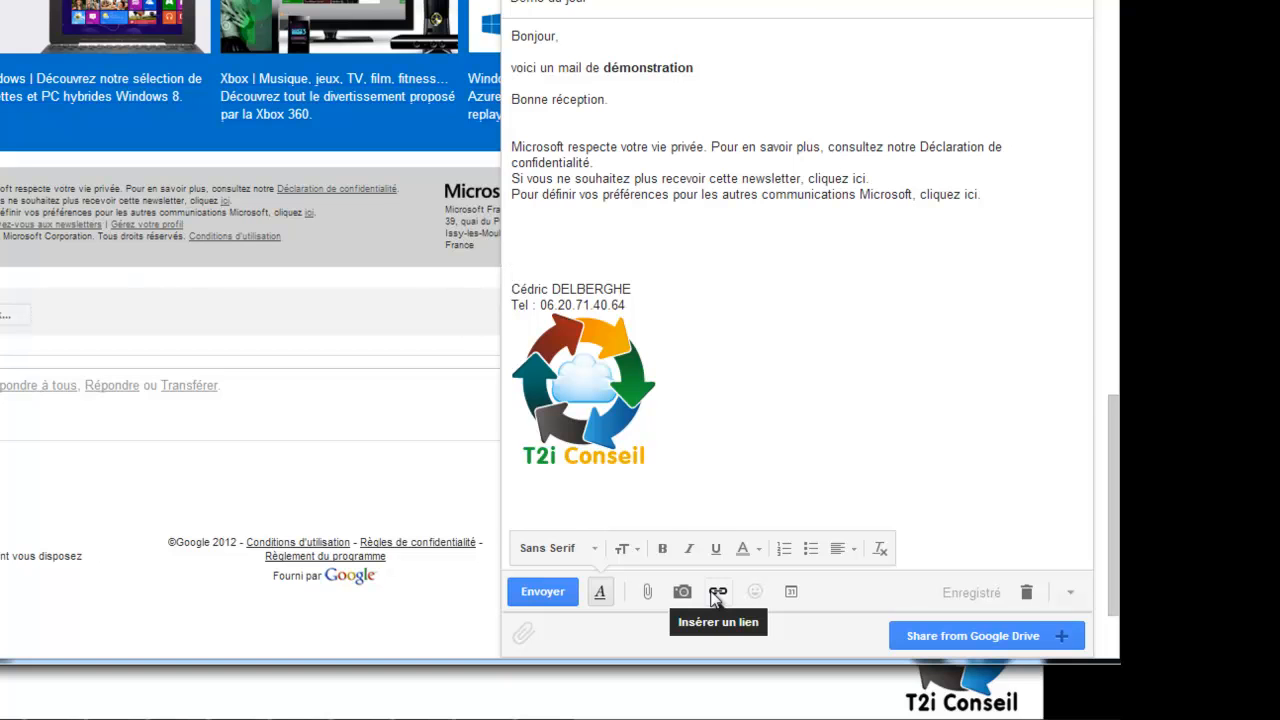
left_click(790, 593)
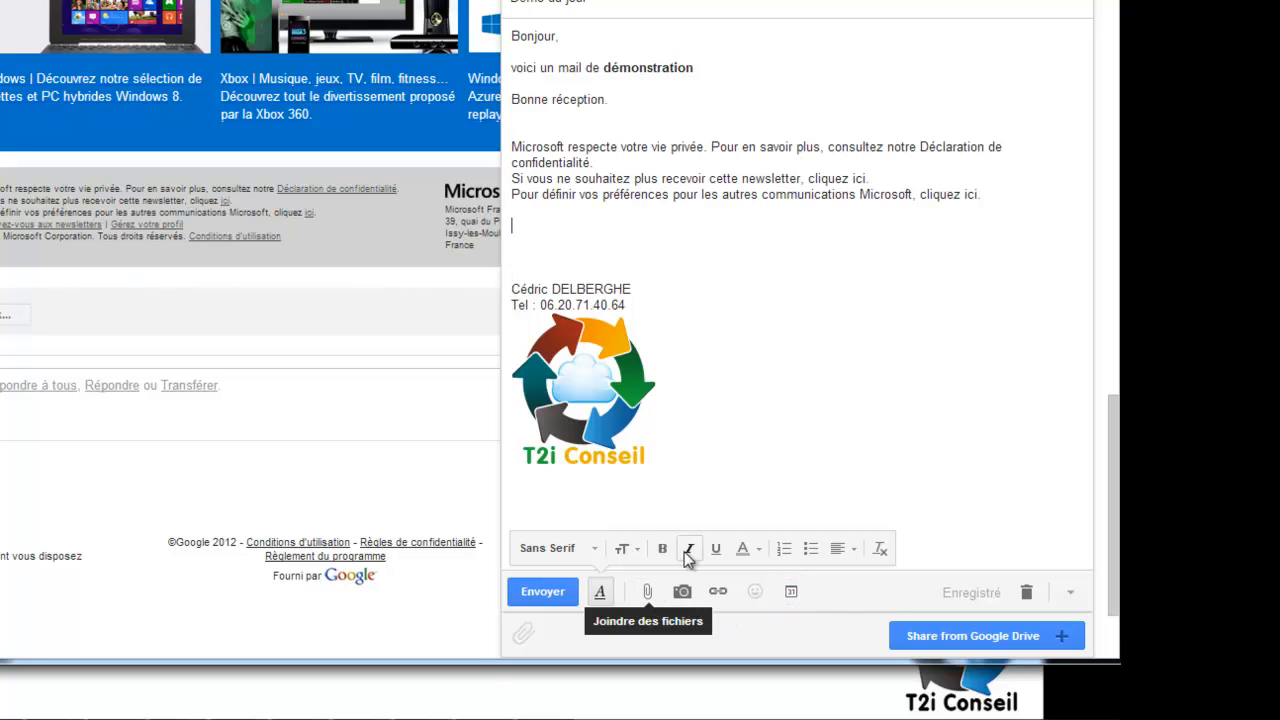
left_click(681, 592)
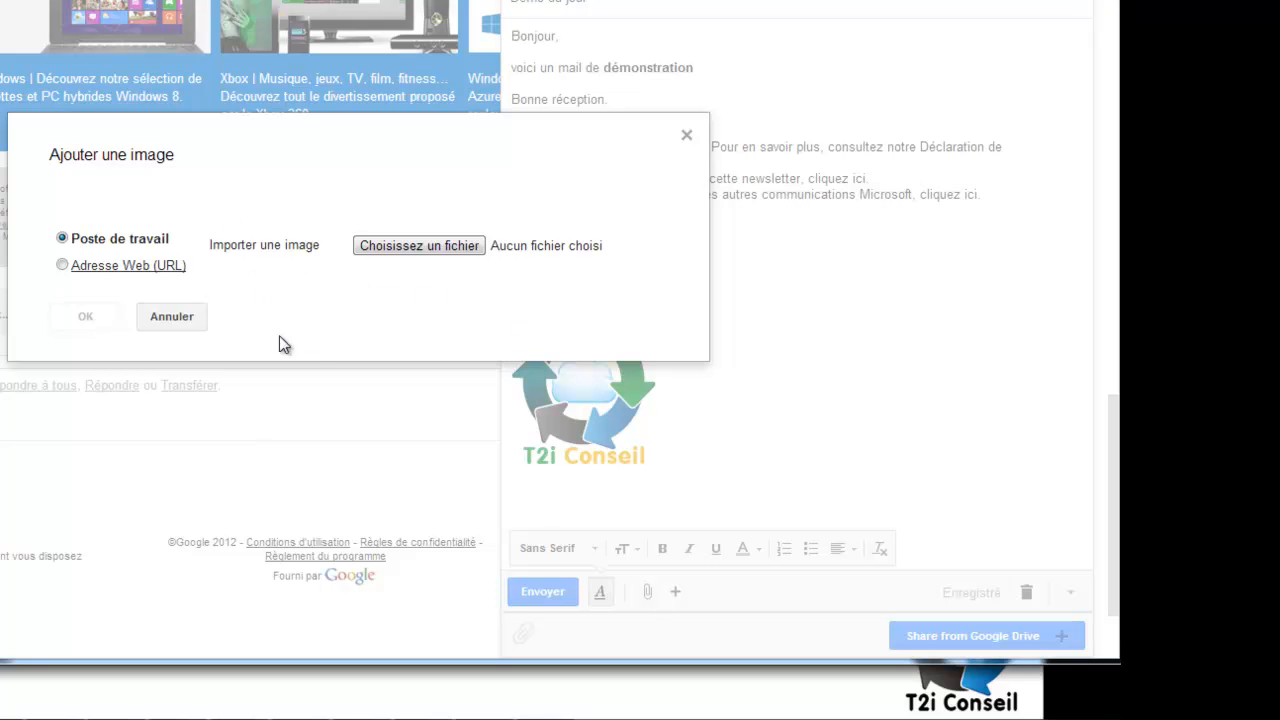
left_click(188, 326)
left_click(624, 231)
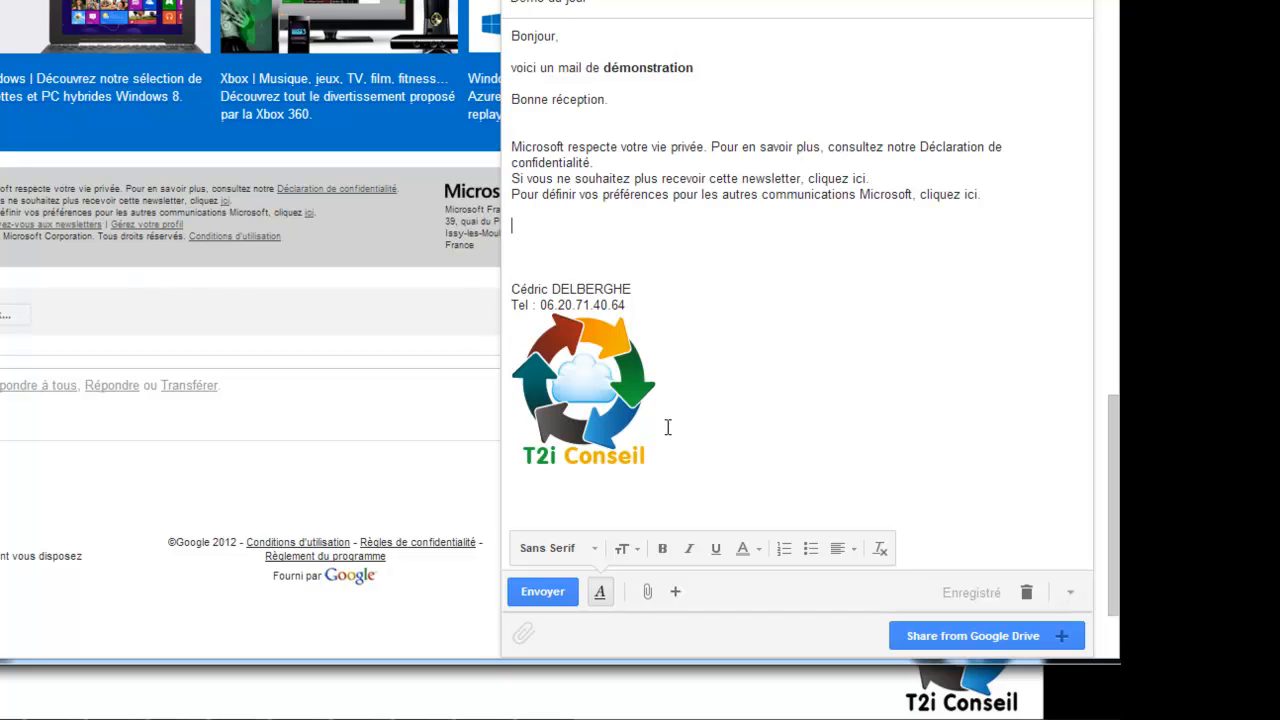
Run the spell check from the extra compose options, then send the message.
left_click(1068, 594)
mouse_move(1016, 420)
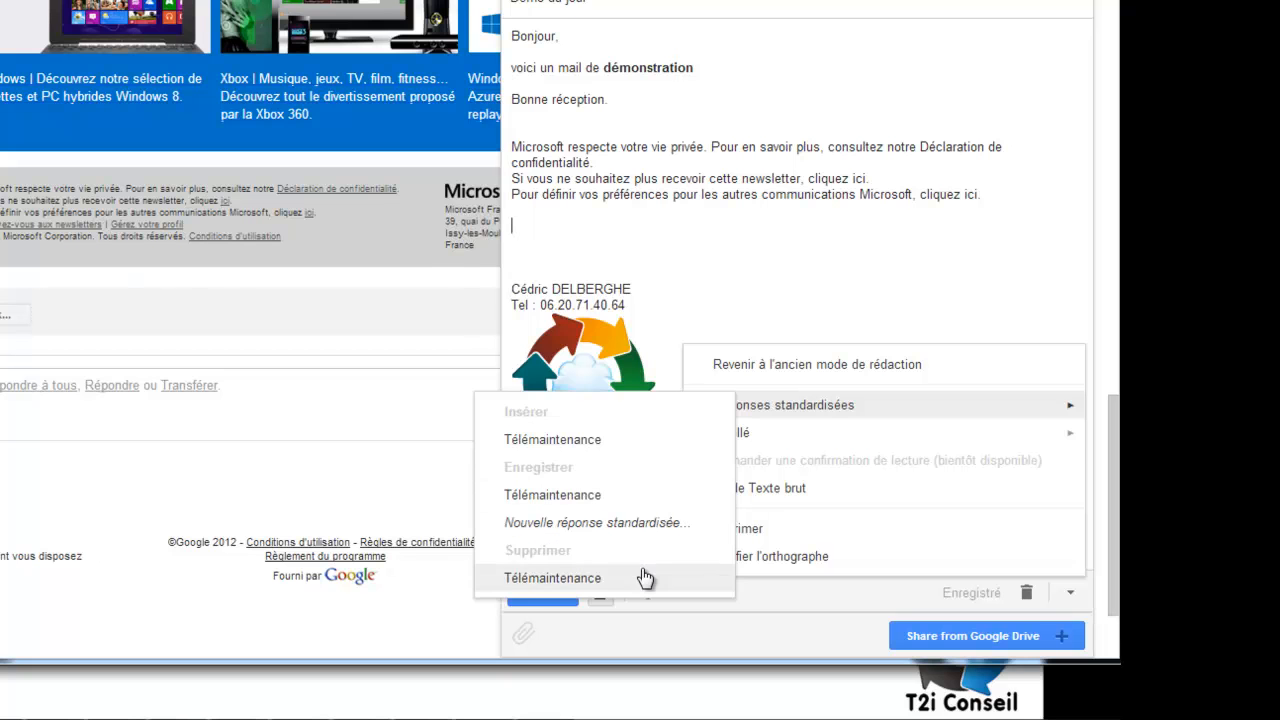
mouse_move(900, 437)
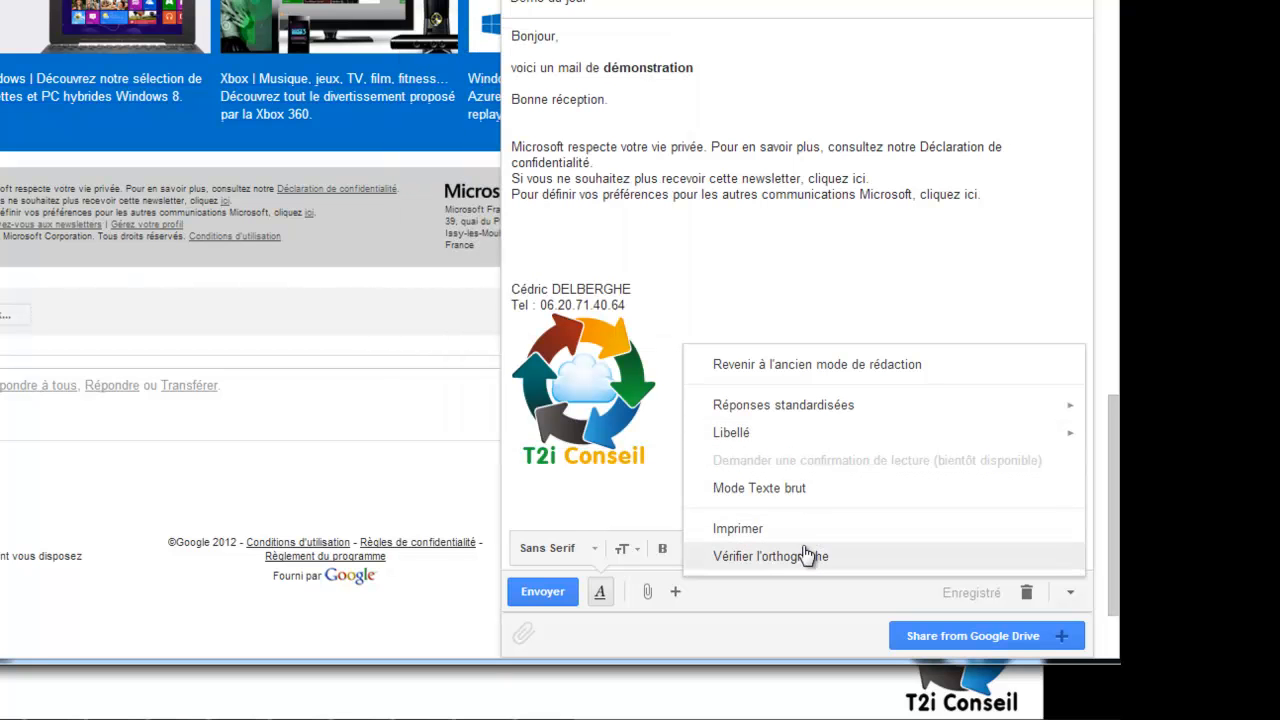
left_click(806, 558)
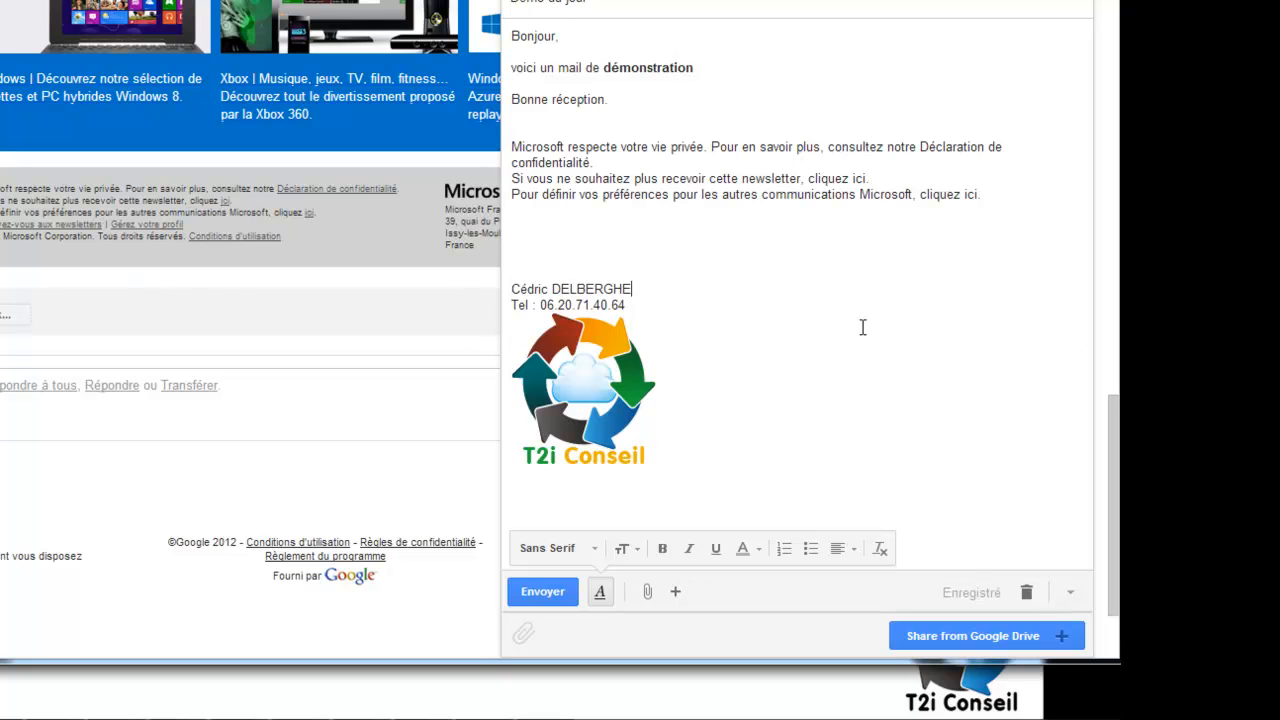
left_click(560, 594)
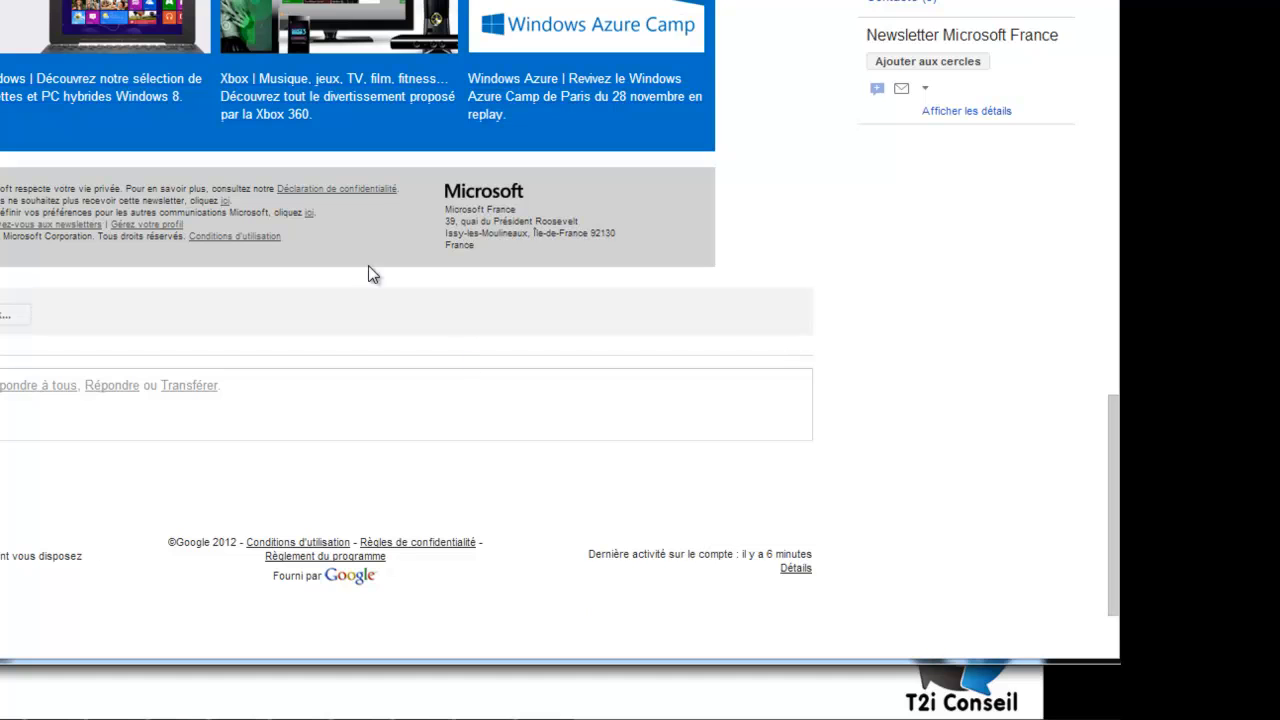
Open two new message windows with the C shortcut.
key("c")
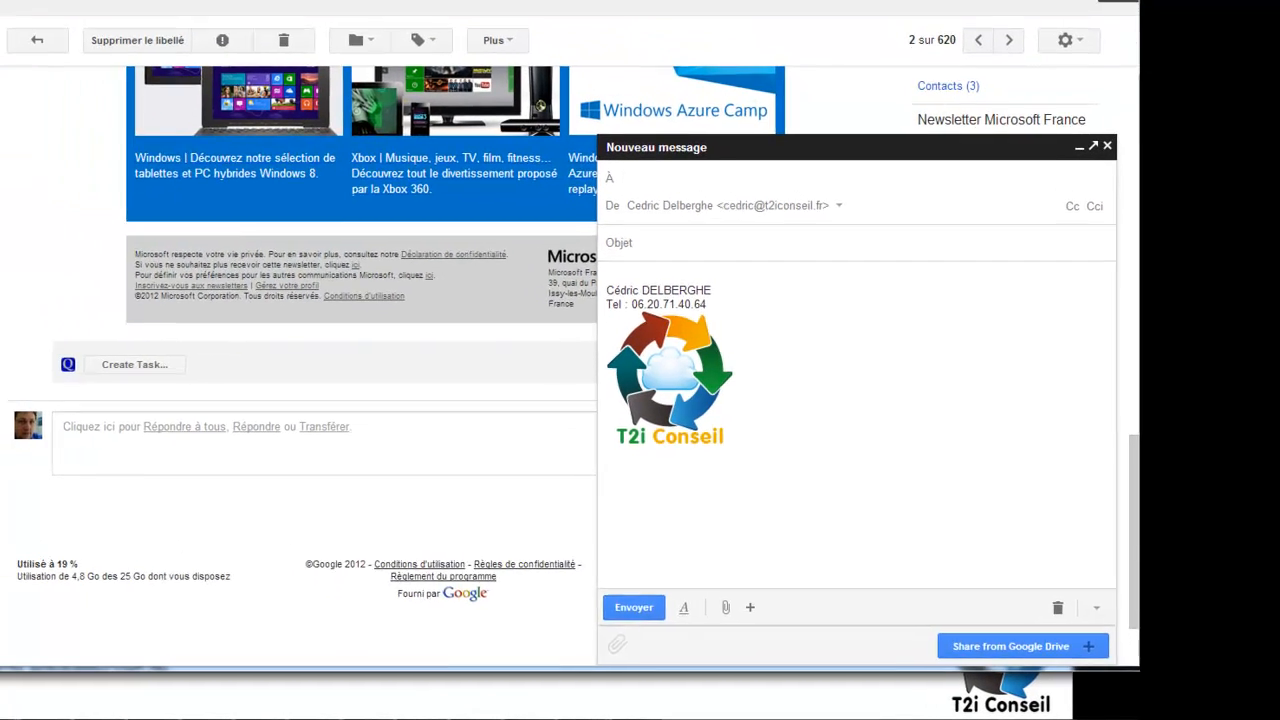
key("c")
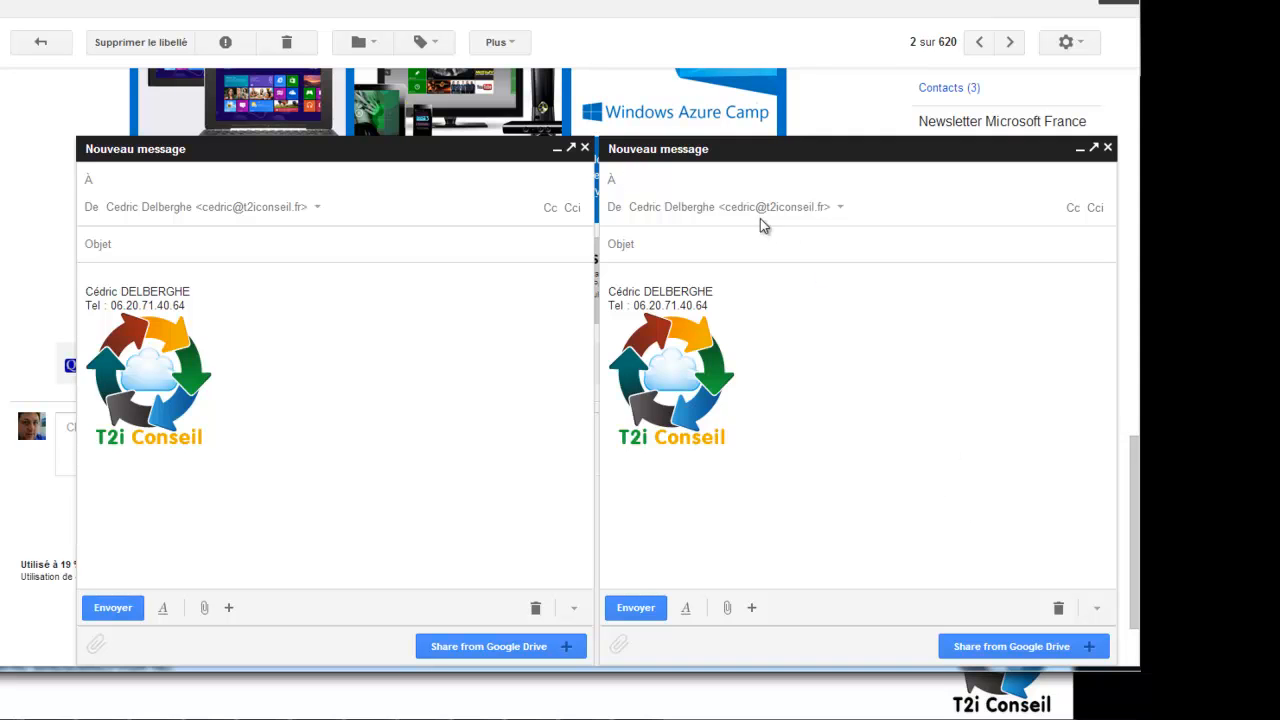
Address the first draft to the company's info contact.
type("info")
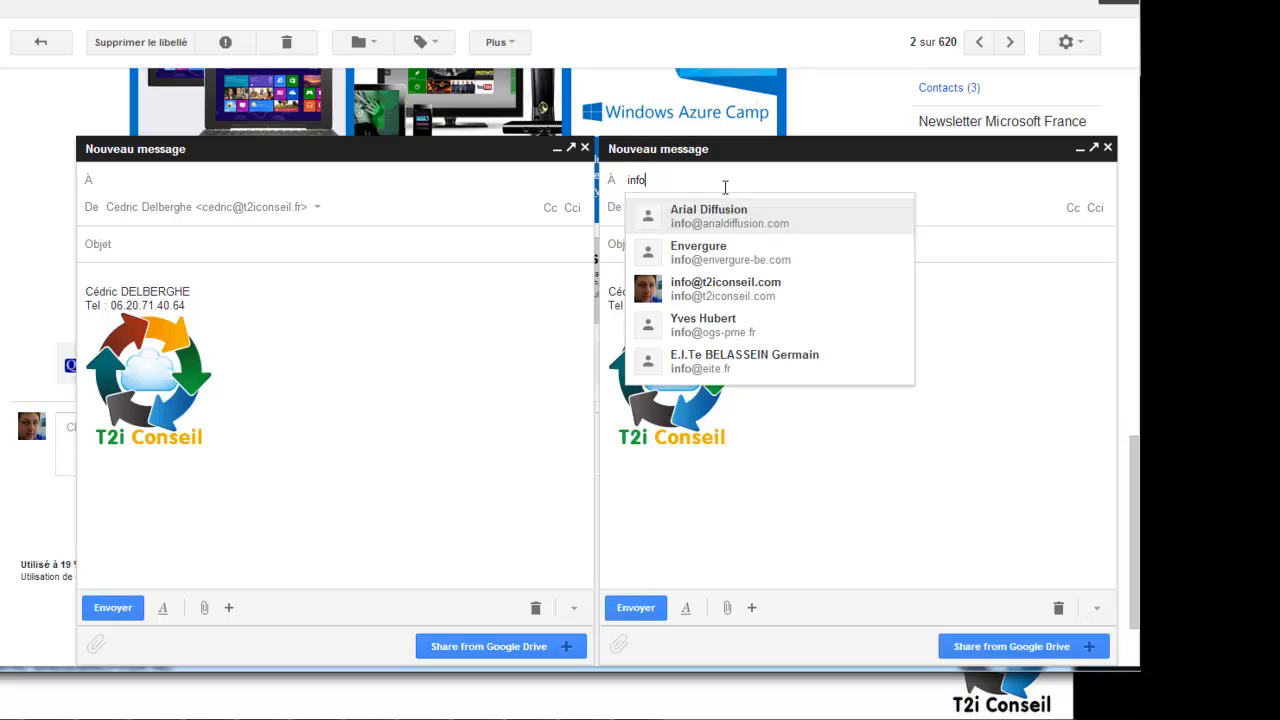
left_click(725, 289)
left_click(752, 249)
Title the drafts 'Demonstration 2' and 'Demonstration 3', and add the greeting to Demonstration 2's body.
type("Demon")
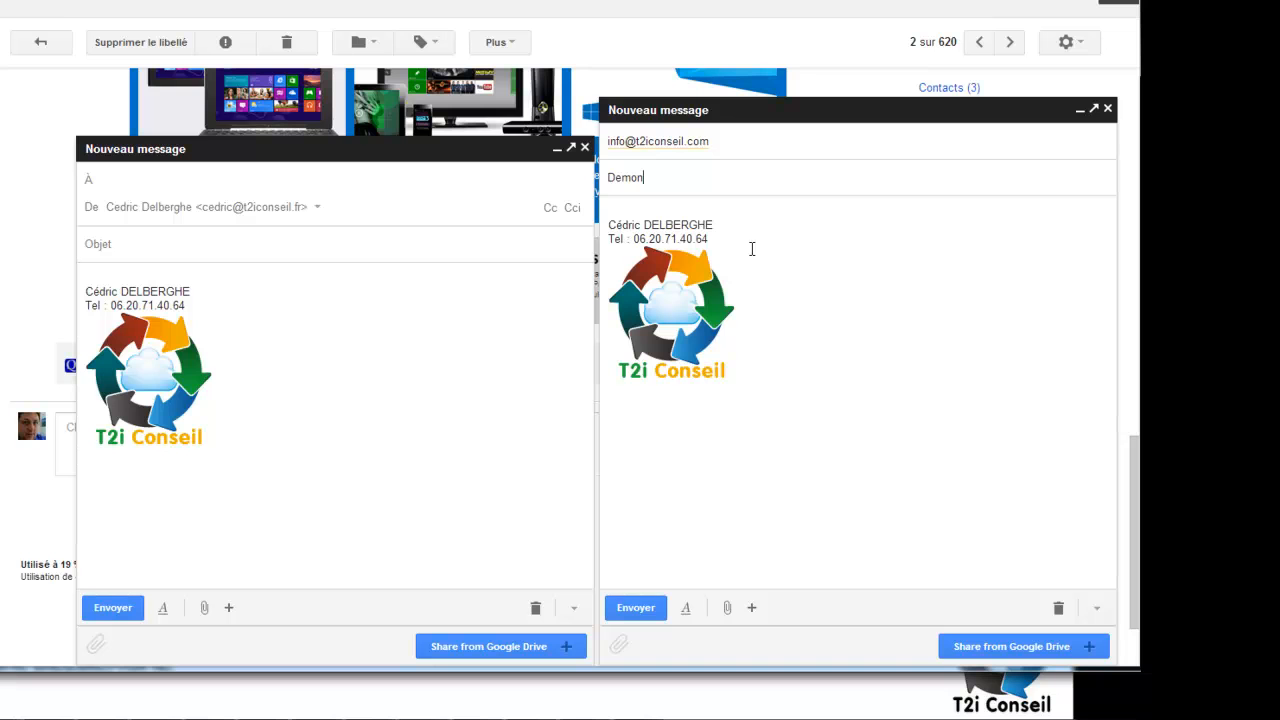
type("stration")
left_click(369, 237)
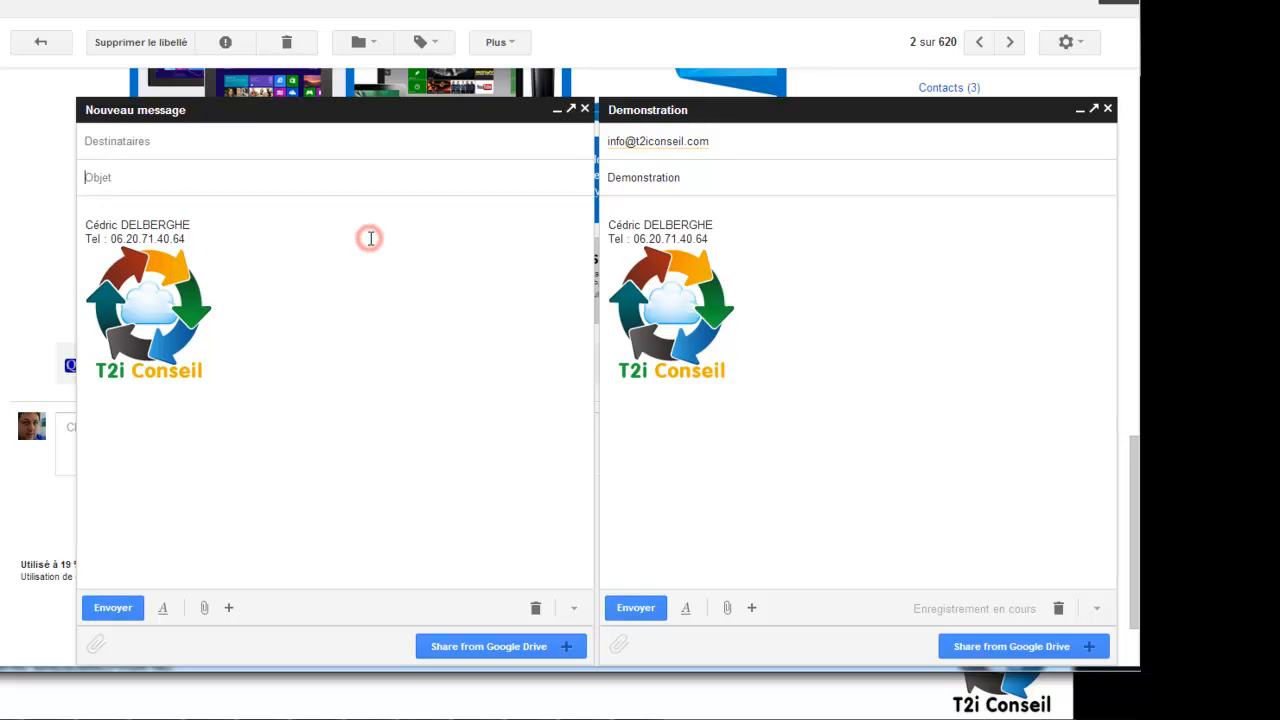
key("shift+Tab")
type("Demonstration 3")
left_click(751, 182)
type("2")
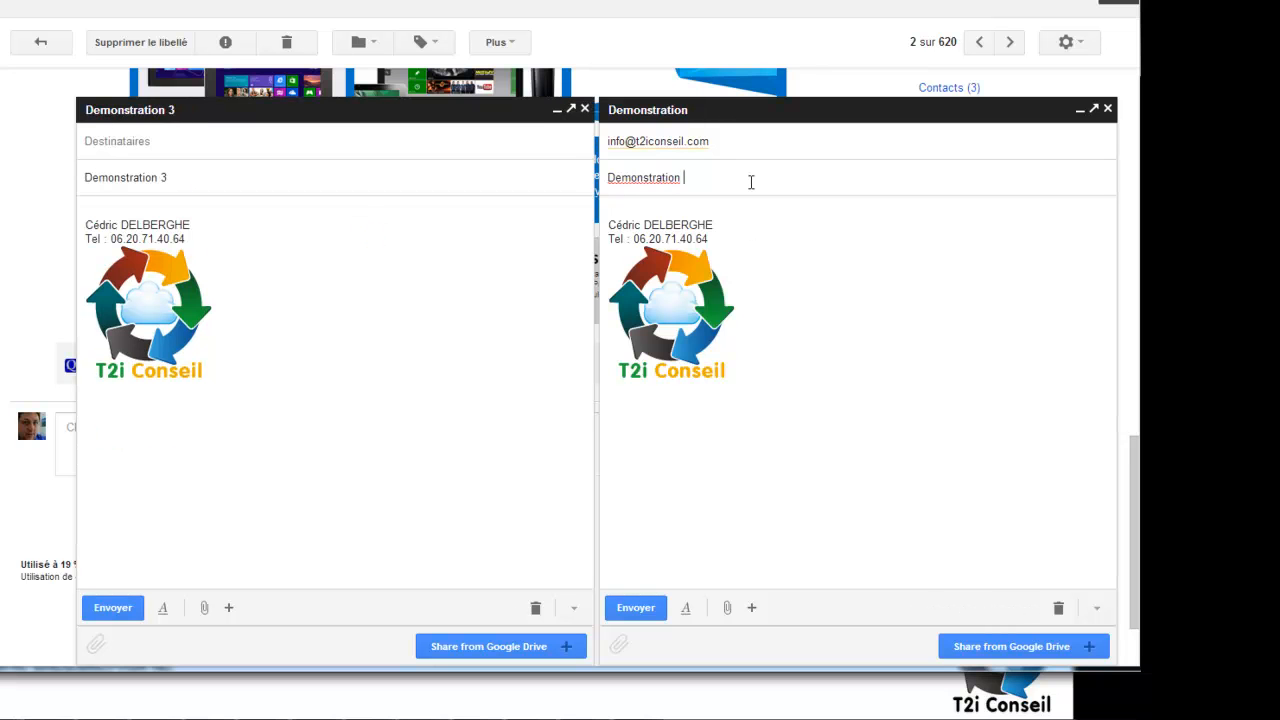
left_click(768, 212)
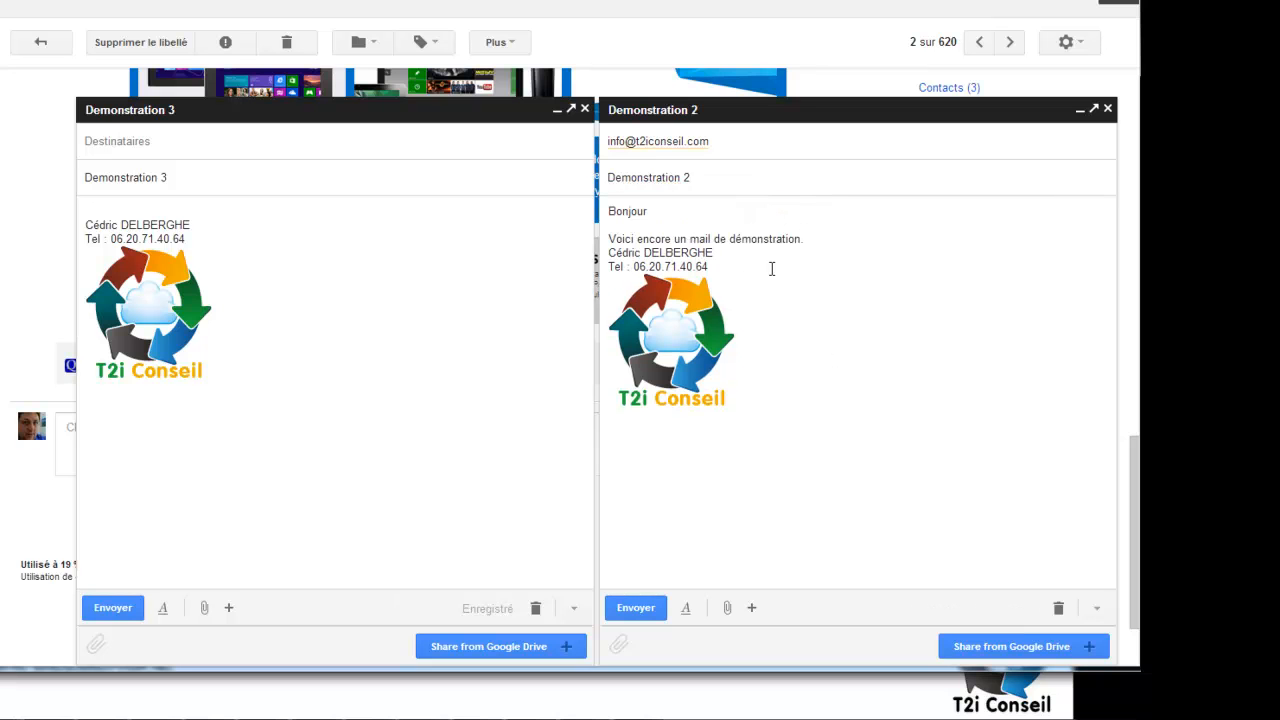
key("Return")
key("Return")
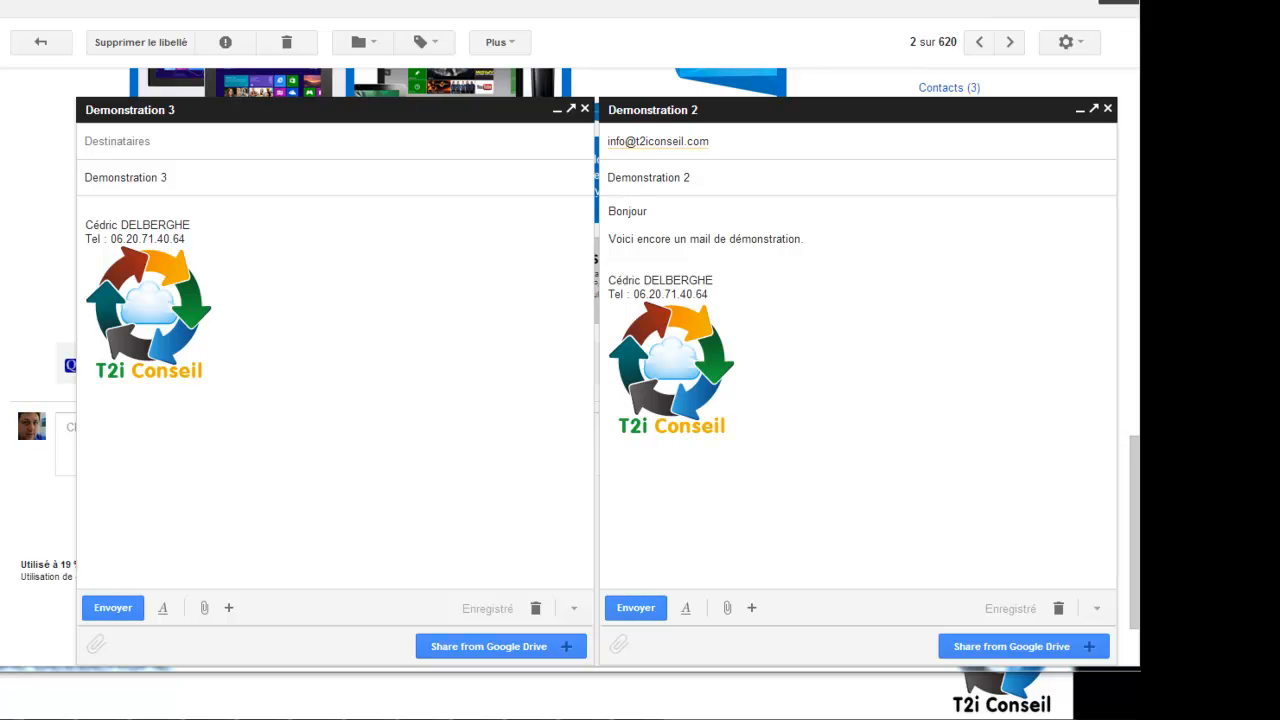
Attach Ste Voeux.xls and insert a small photo between the greeting and the signature.
left_click_drag(1139, 450, 858, 450)
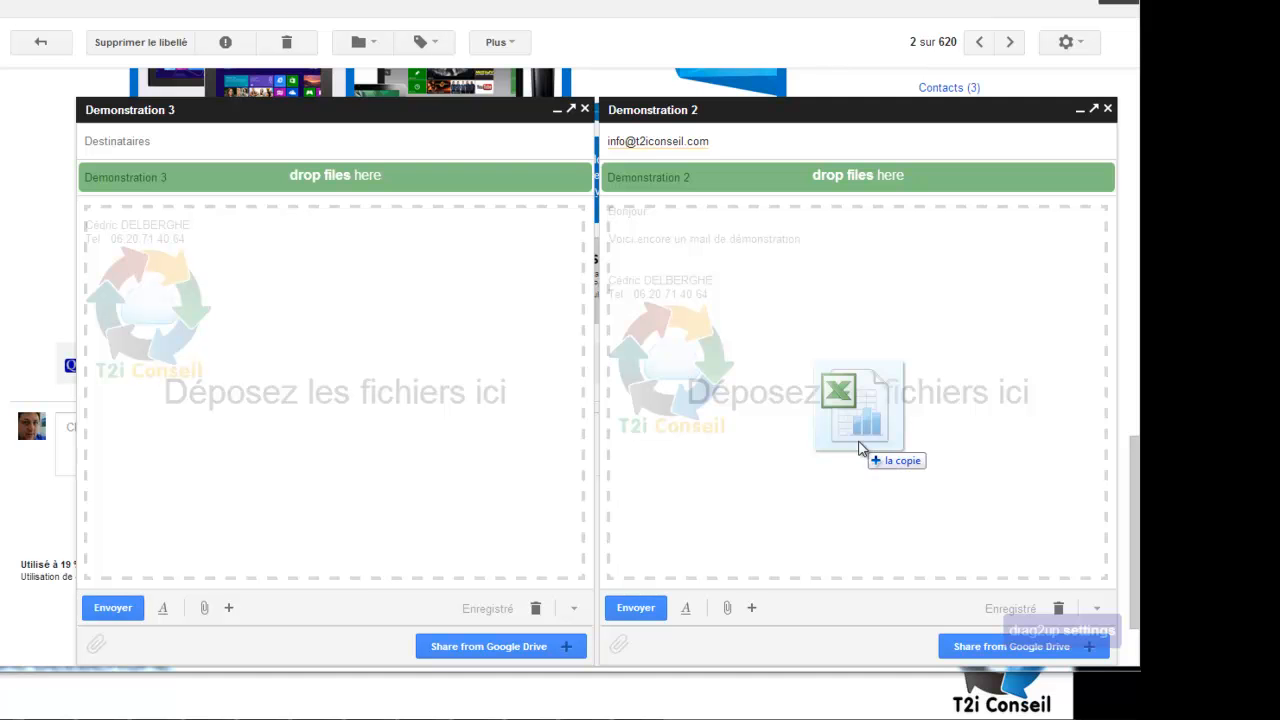
left_click_drag(858, 450, 866, 446)
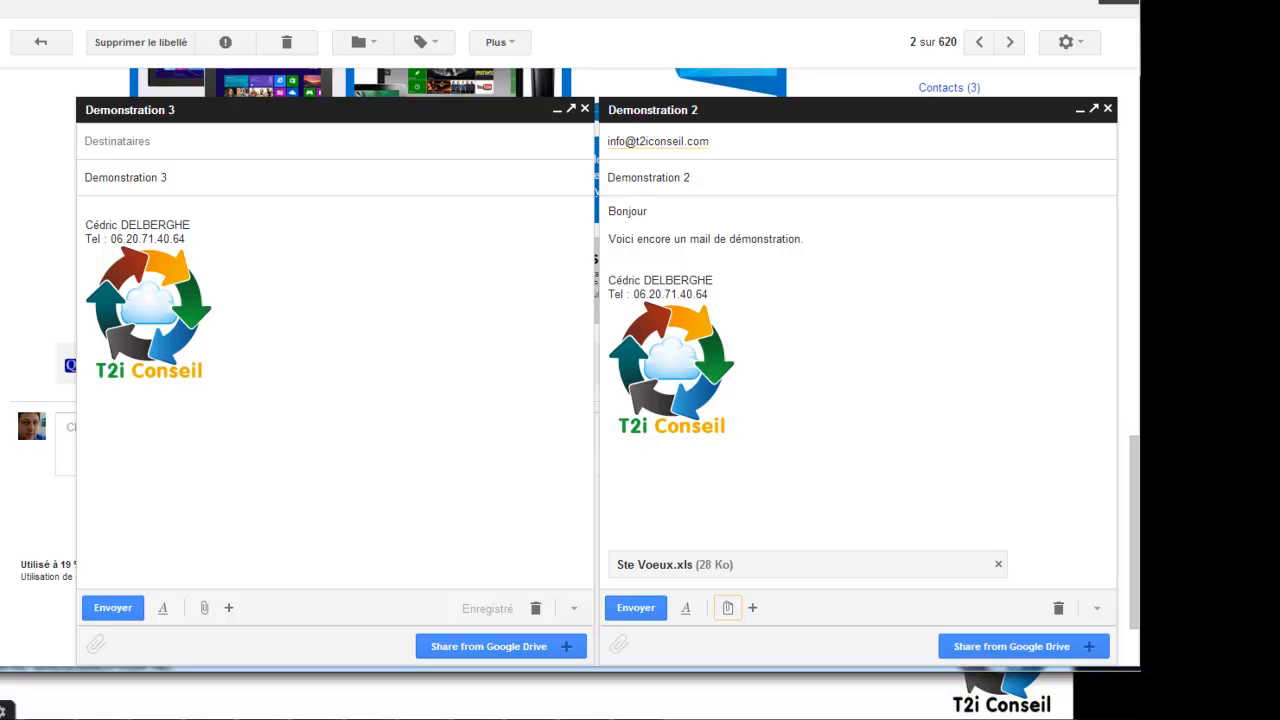
left_click_drag(1139, 400, 720, 270)
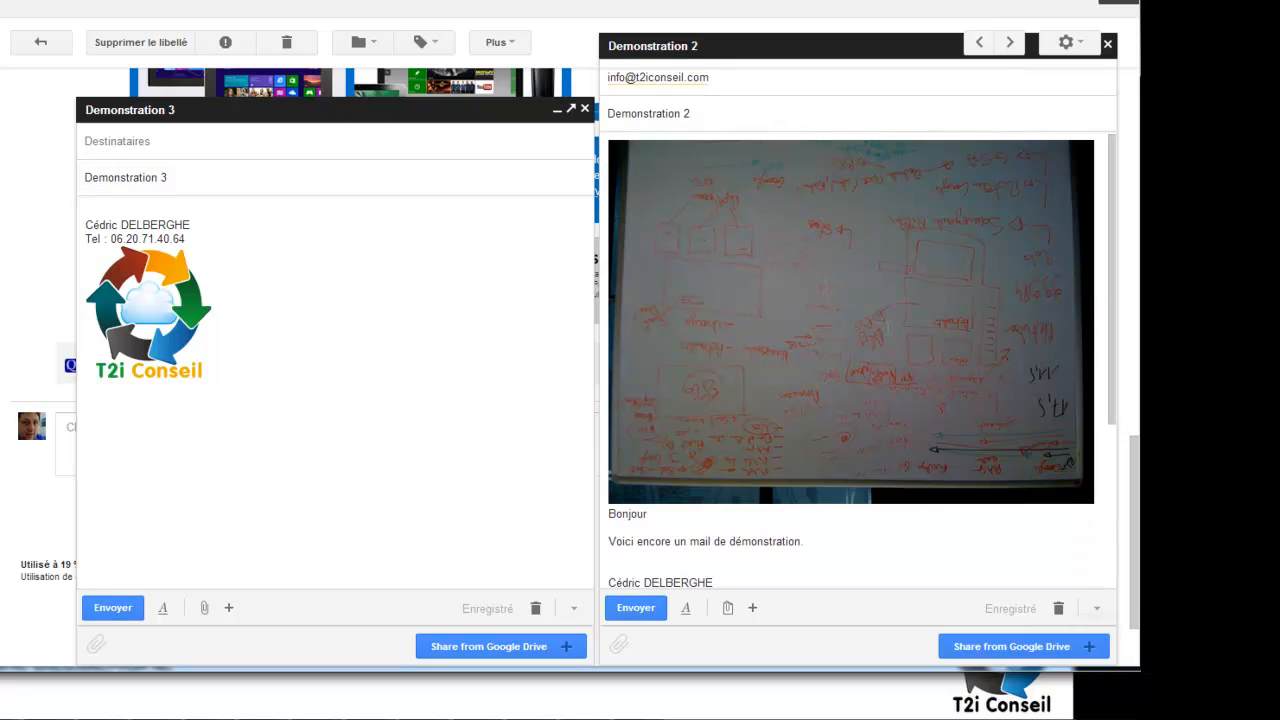
left_click(884, 327)
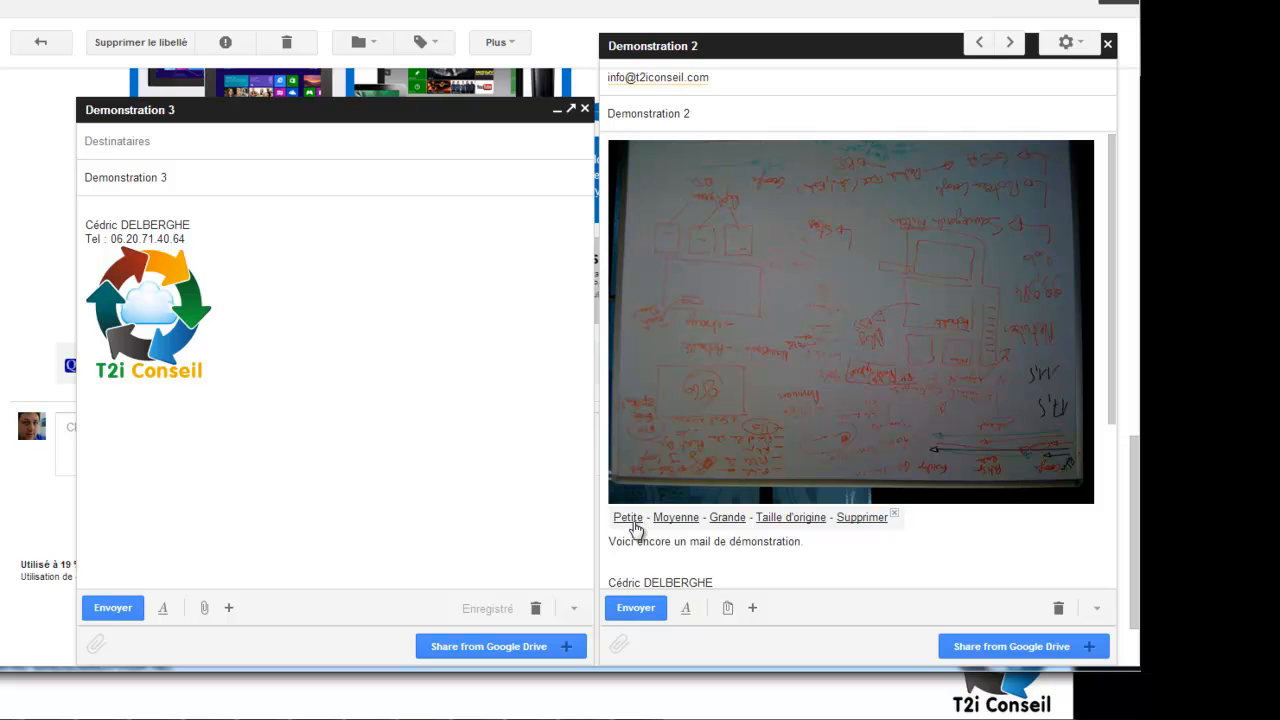
left_click(628, 517)
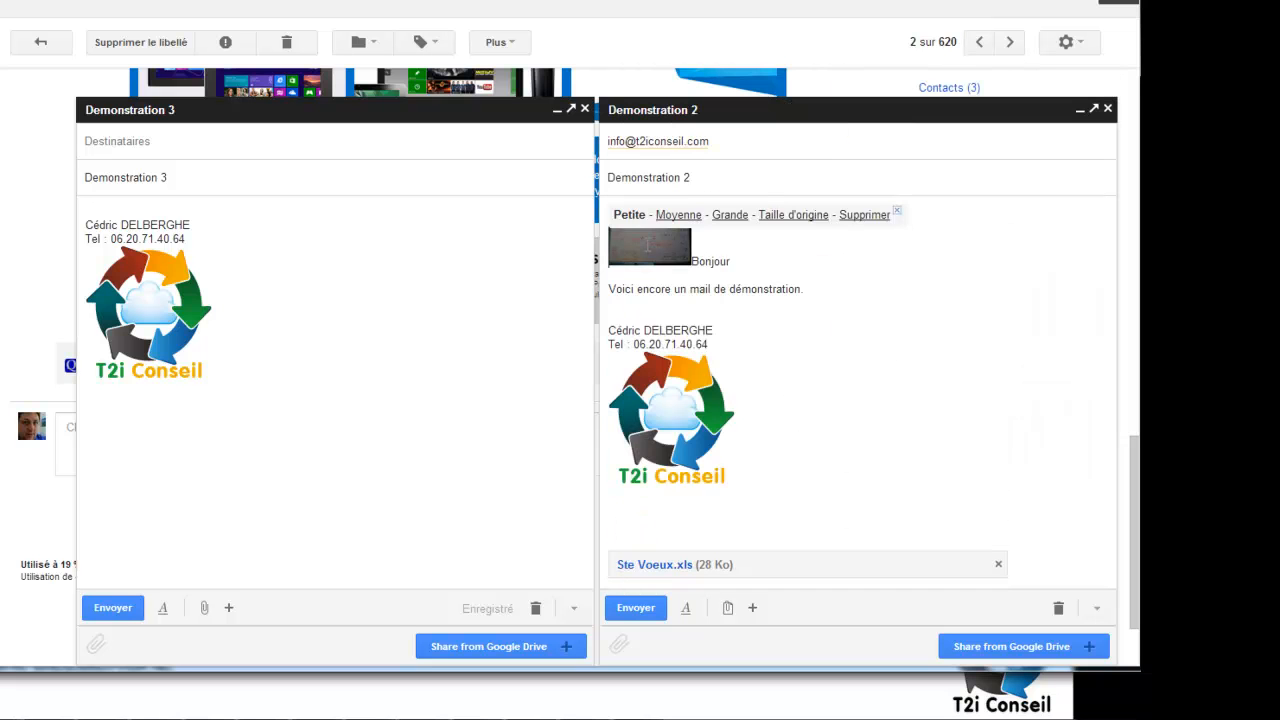
left_click(645, 242)
left_click_drag(649, 236, 778, 313)
left_click(826, 306)
left_click(809, 305)
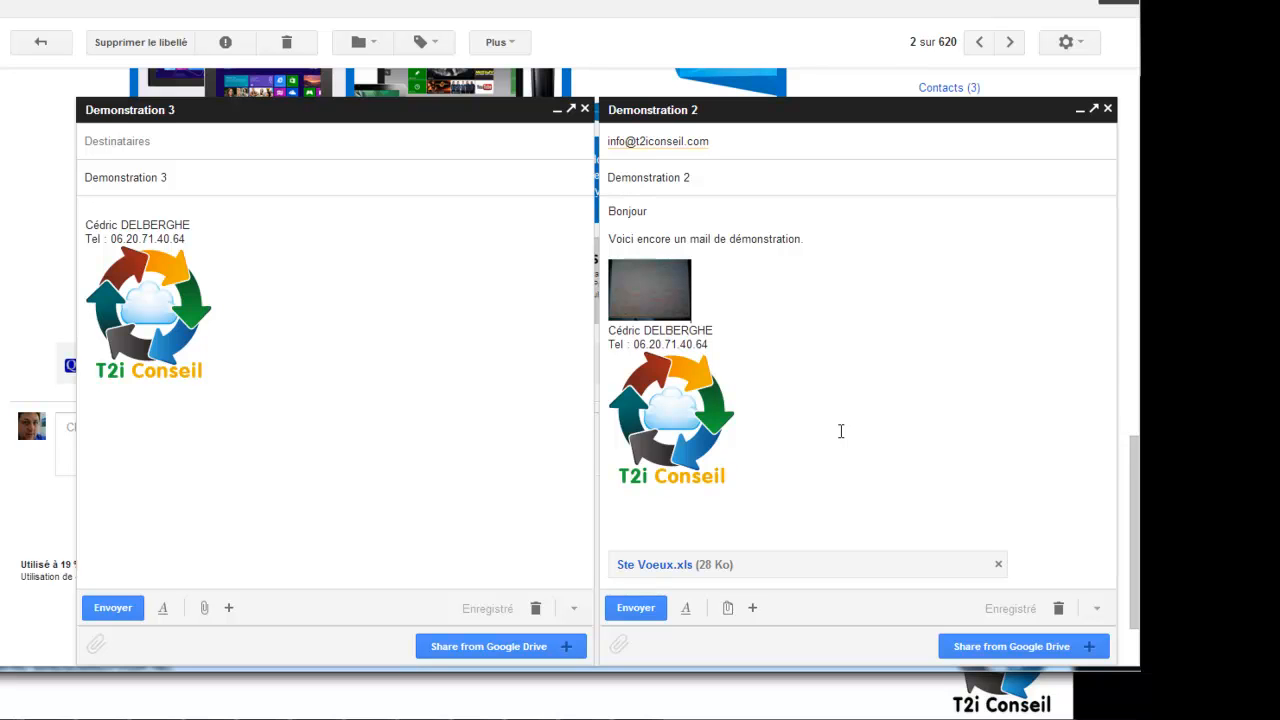
Paste the green check-mark image, resize it to Petite, and send Demonstration 2.
mouse_move(730, 613)
key("ctrl+v")
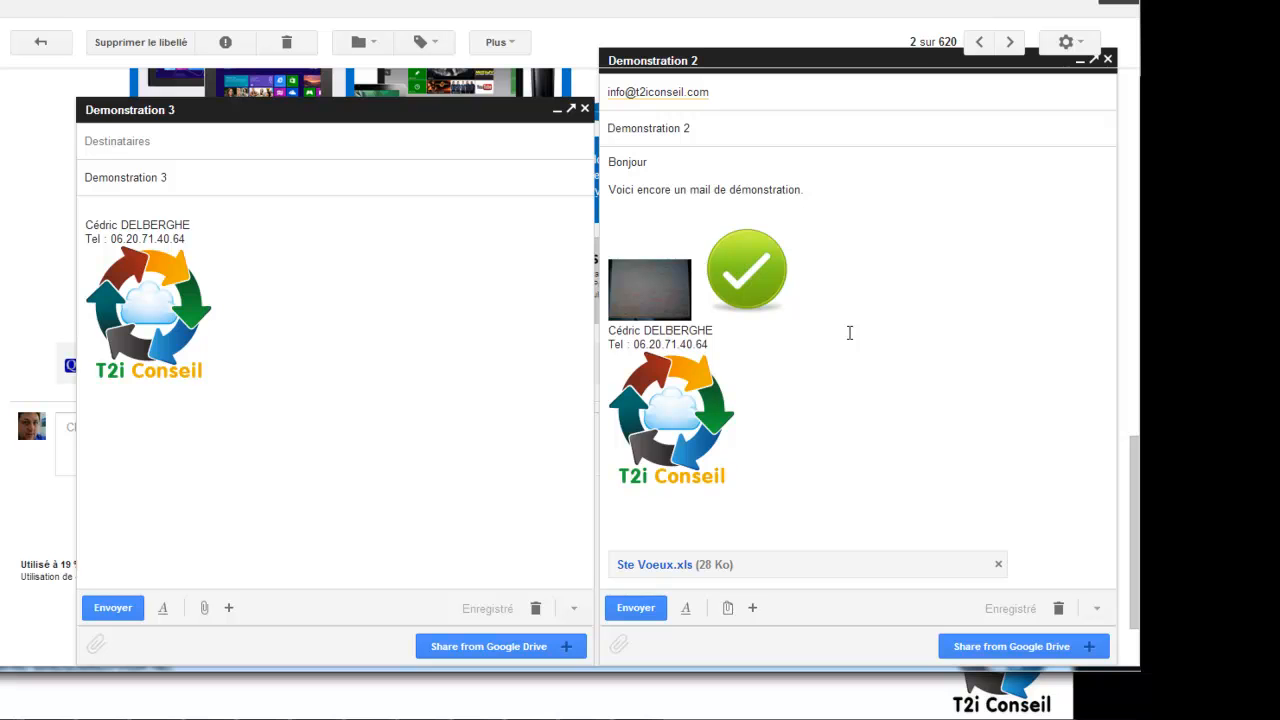
left_click(762, 280)
left_click(722, 334)
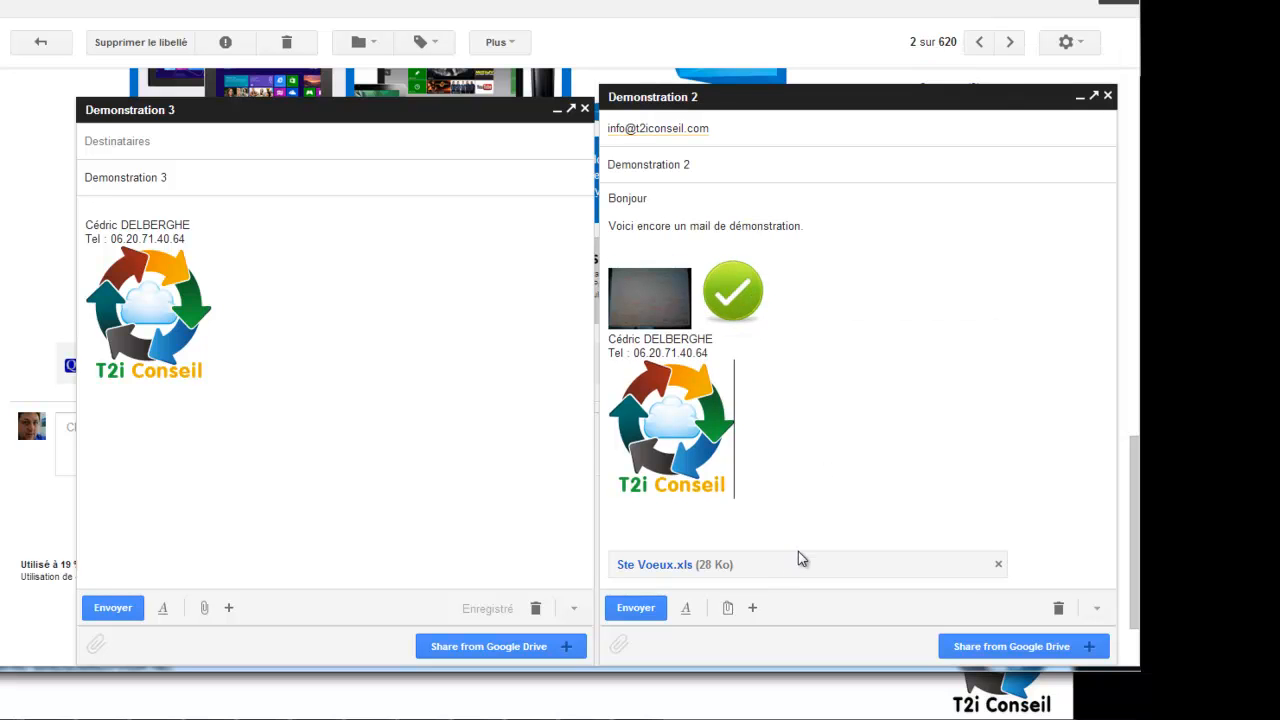
left_click(635, 610)
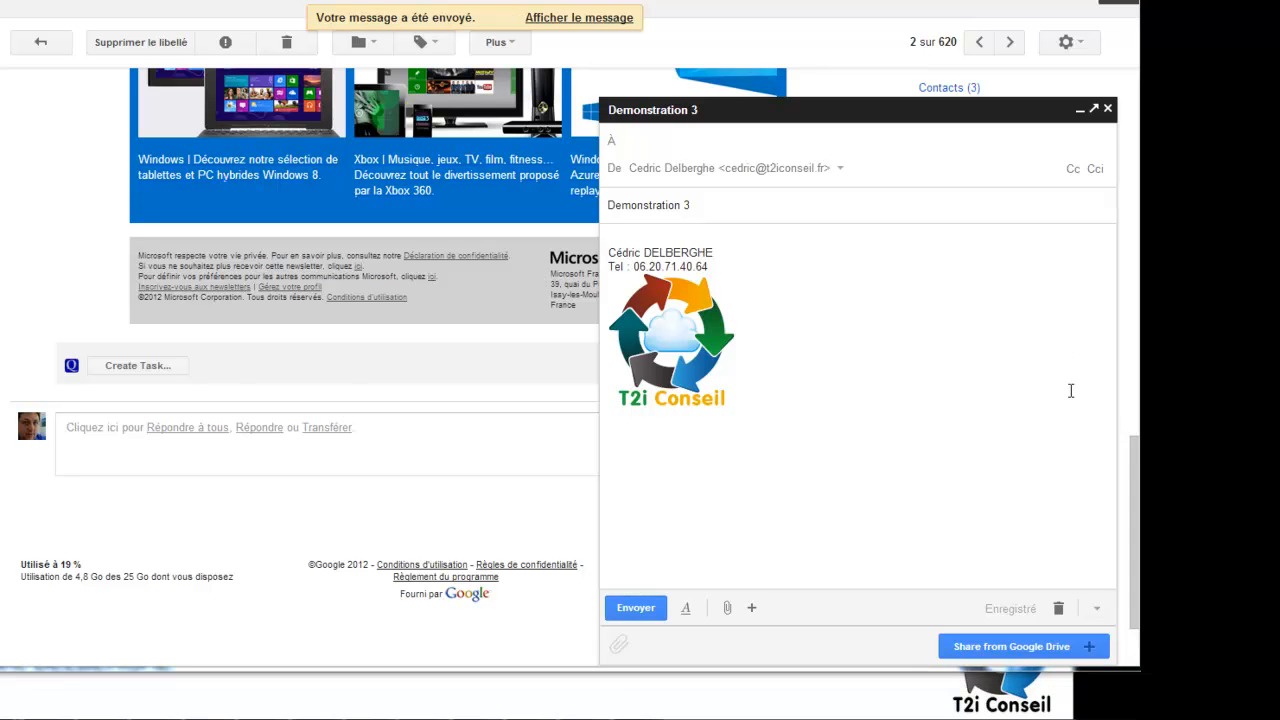
Revert the draft via 'Revenir à l'ancien mode de rédaction', acknowledge the tip, and show the 'Bientôt' slide.
left_click(1097, 608)
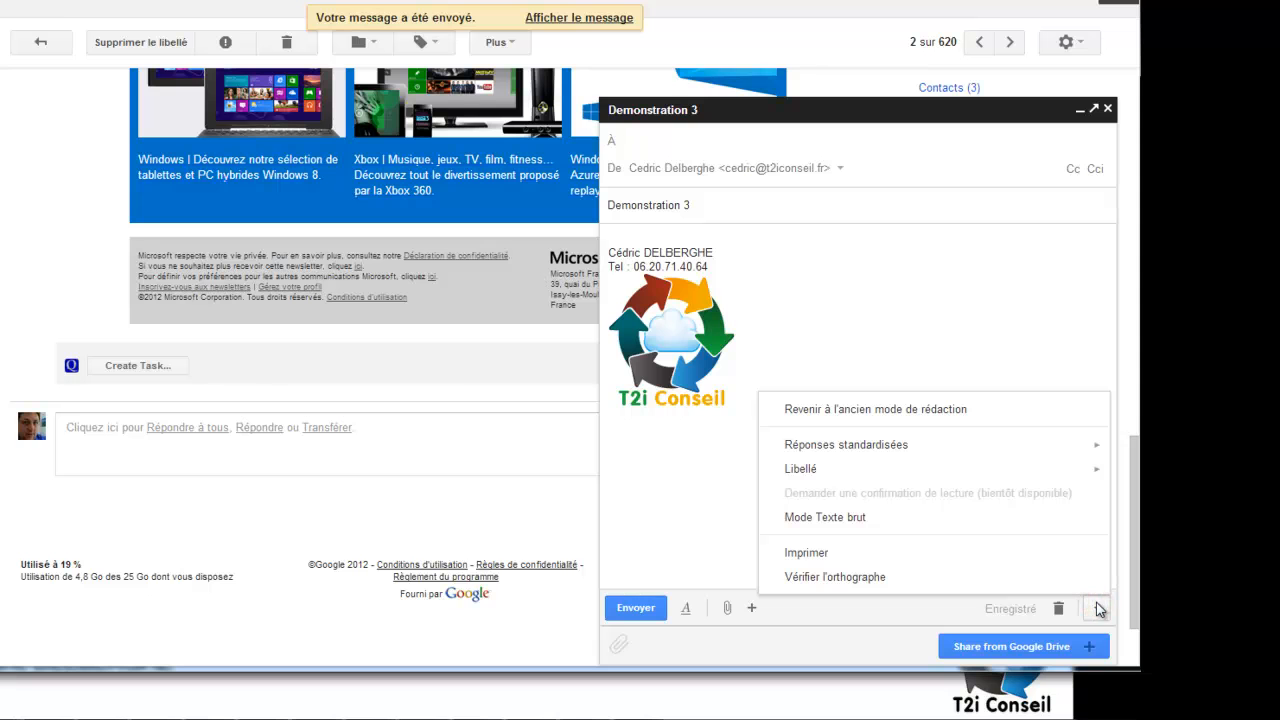
left_click(929, 411)
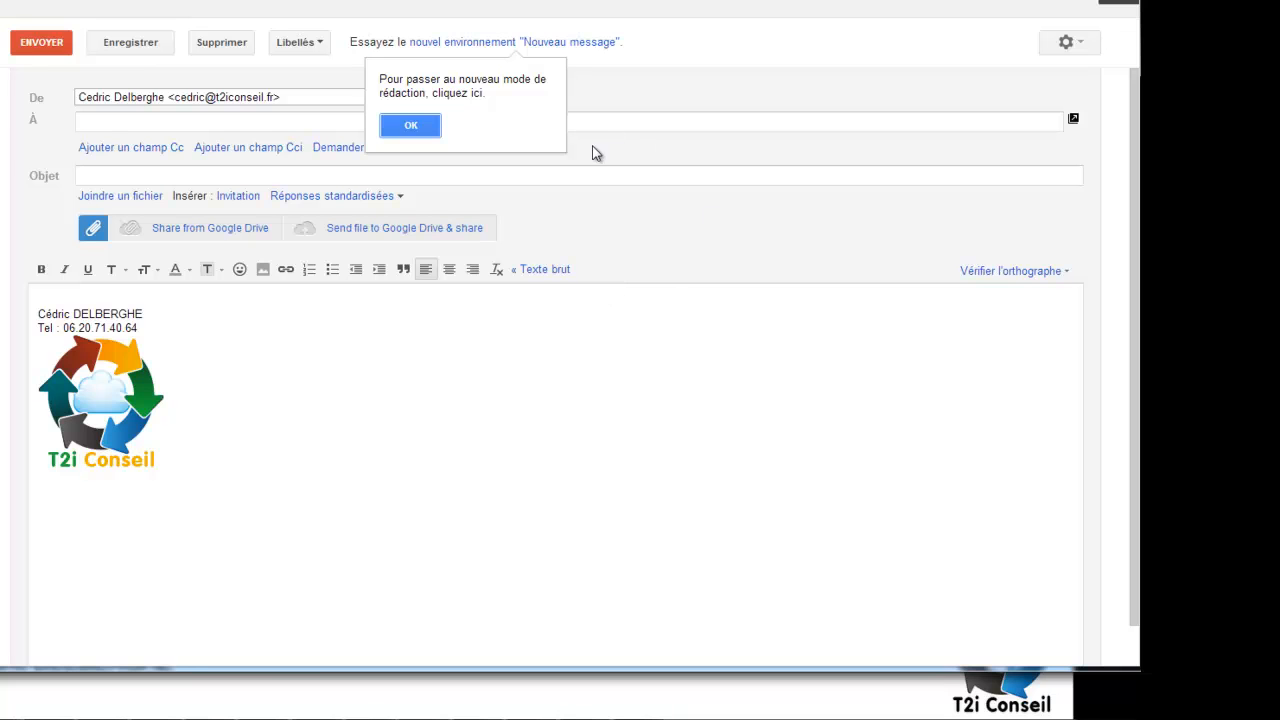
left_click(420, 126)
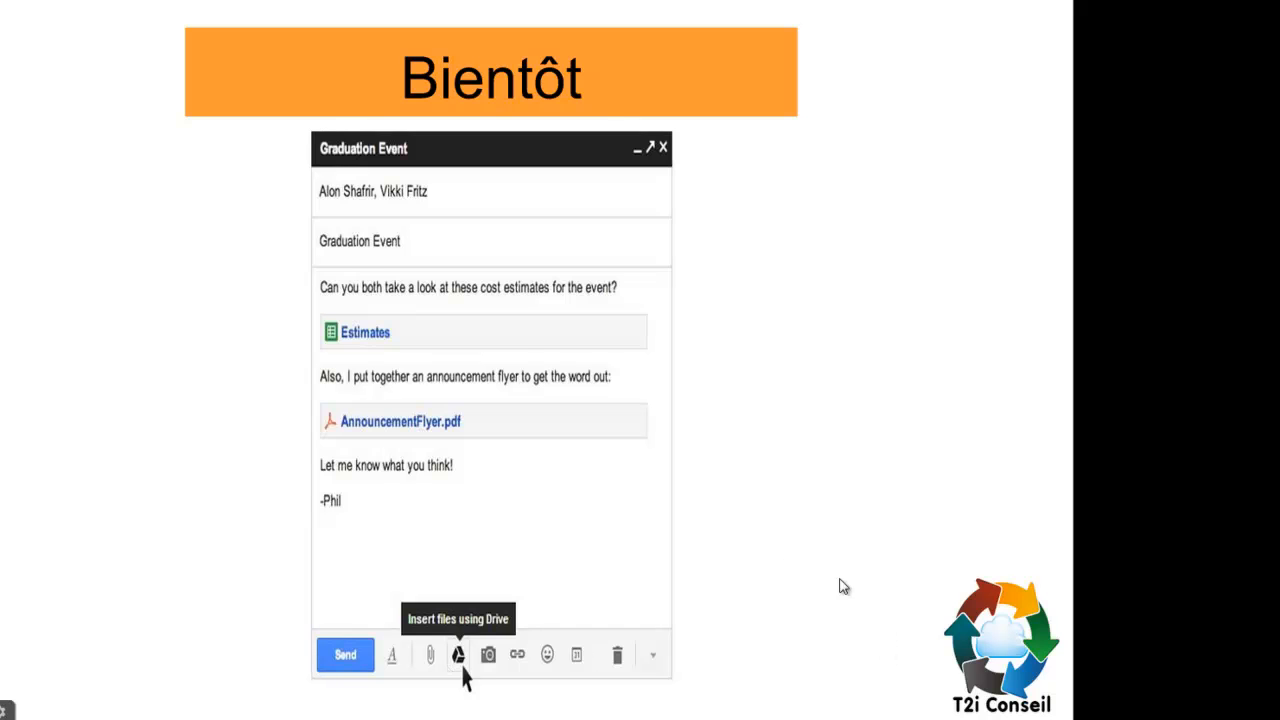
left_click(788, 545)
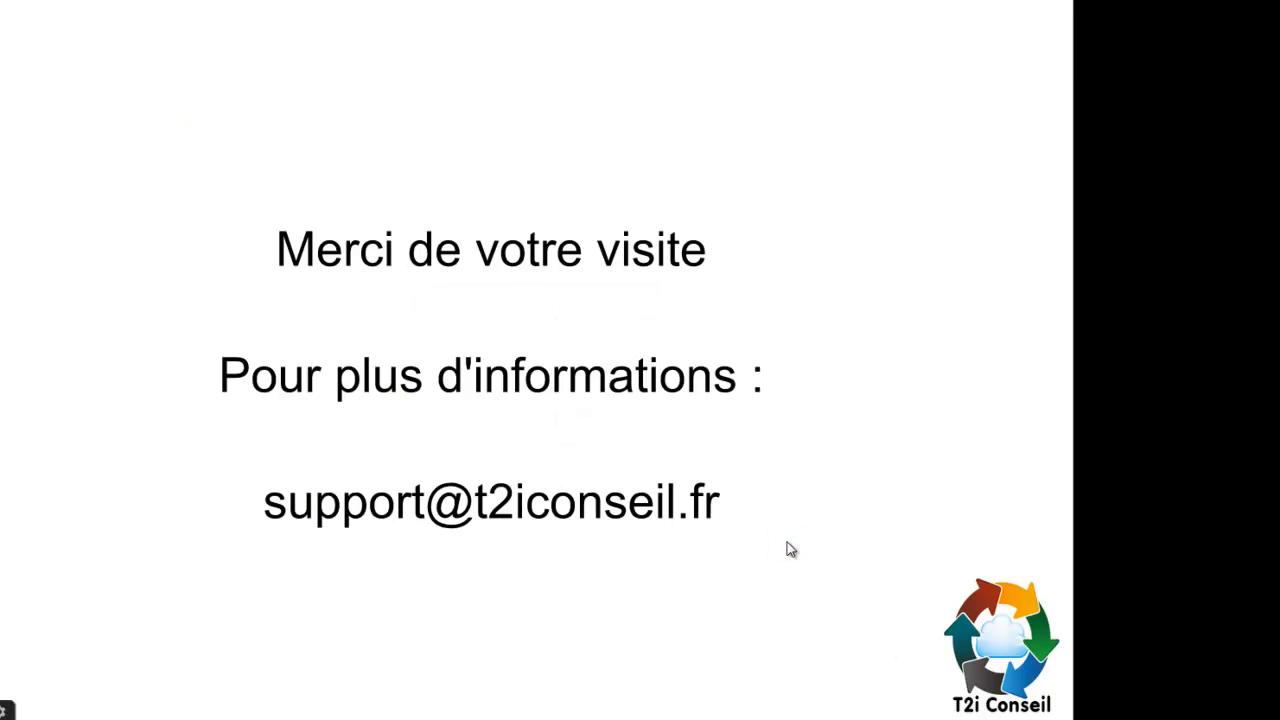